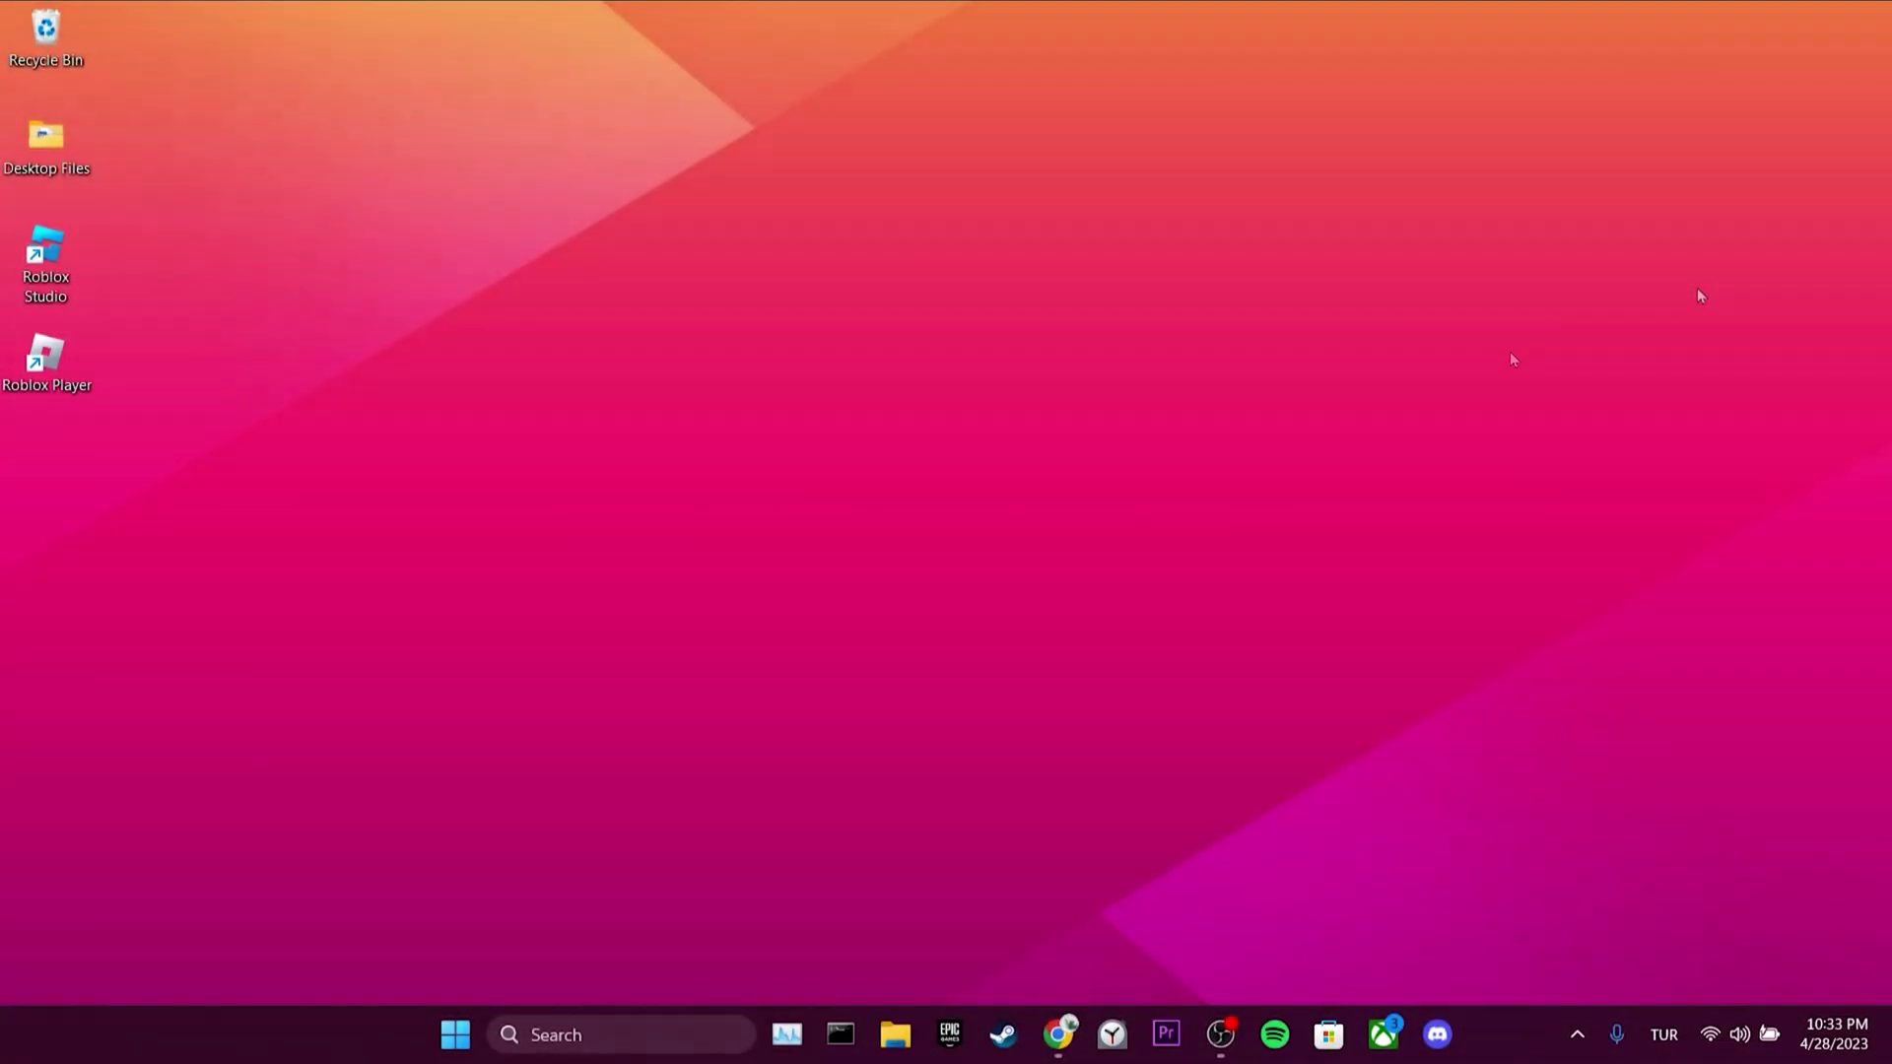
# Open the Run app from Windows search with %localappdata% in the Open field.
pyautogui.click(536, 1028)
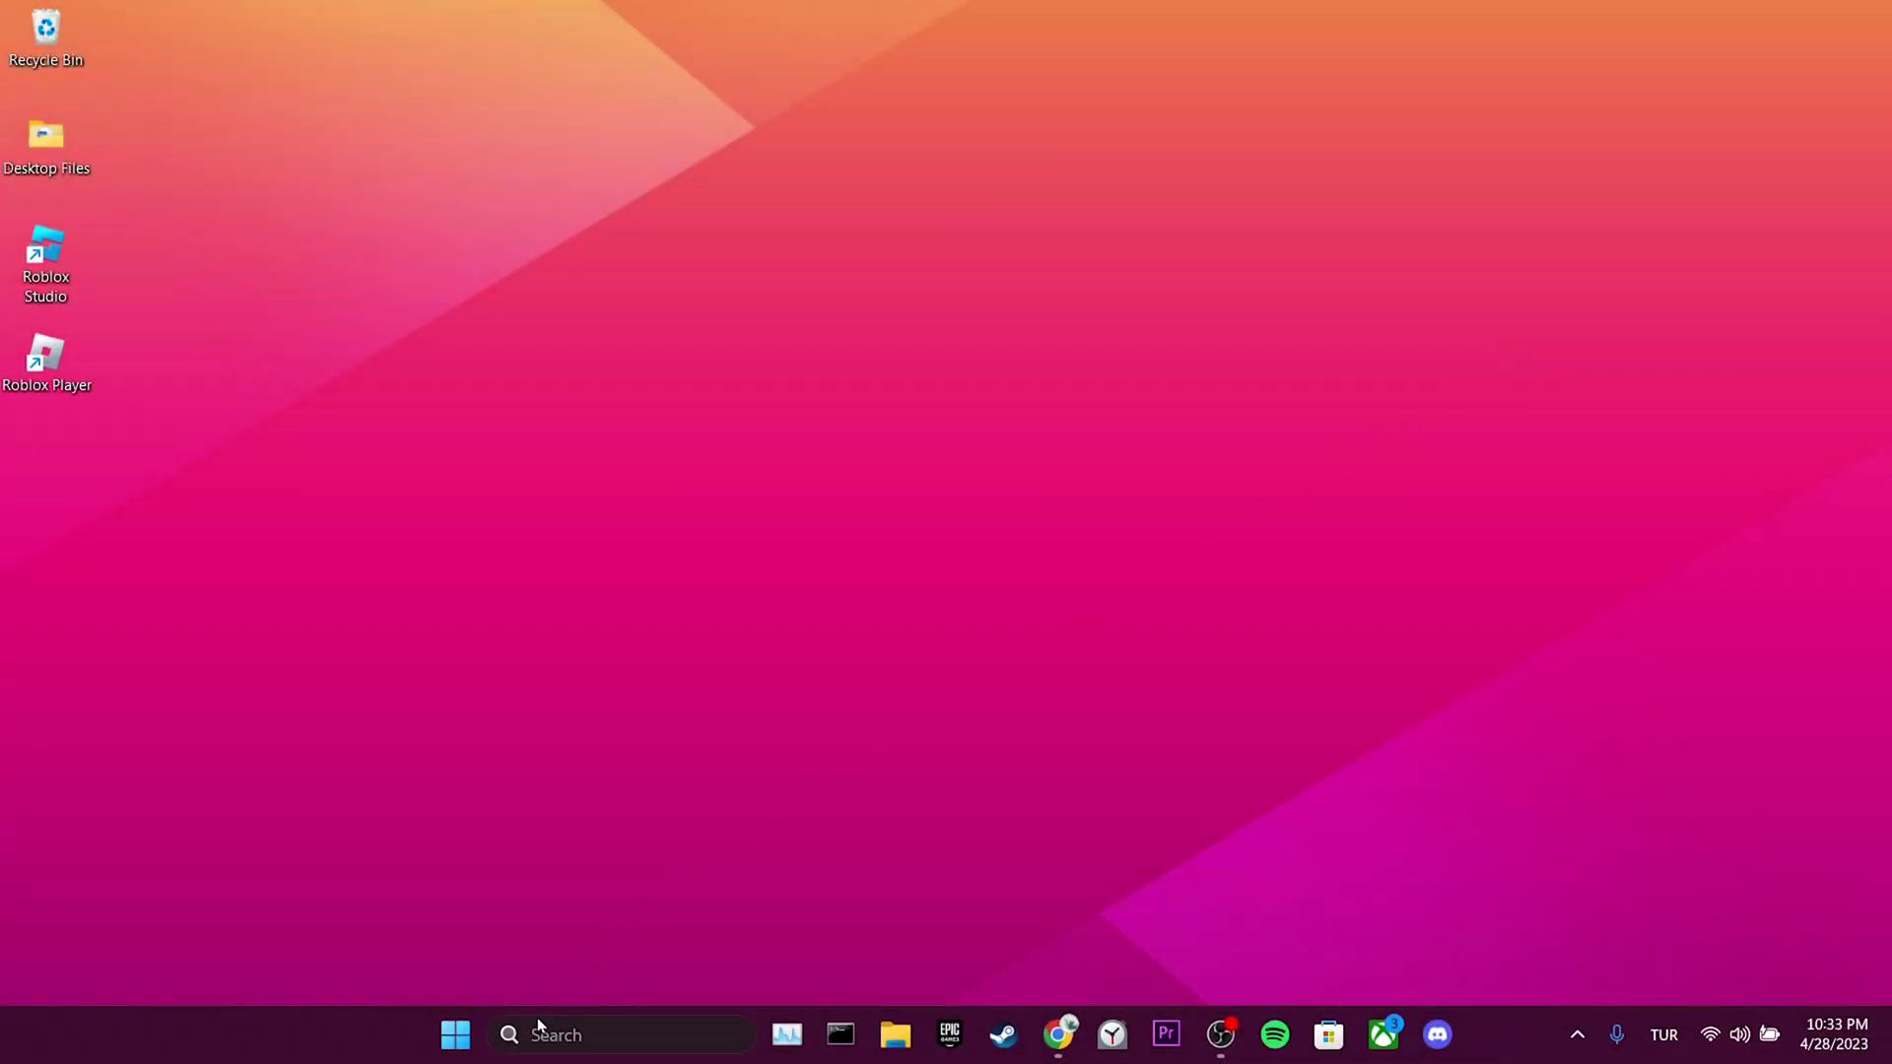
pyautogui.write('run')
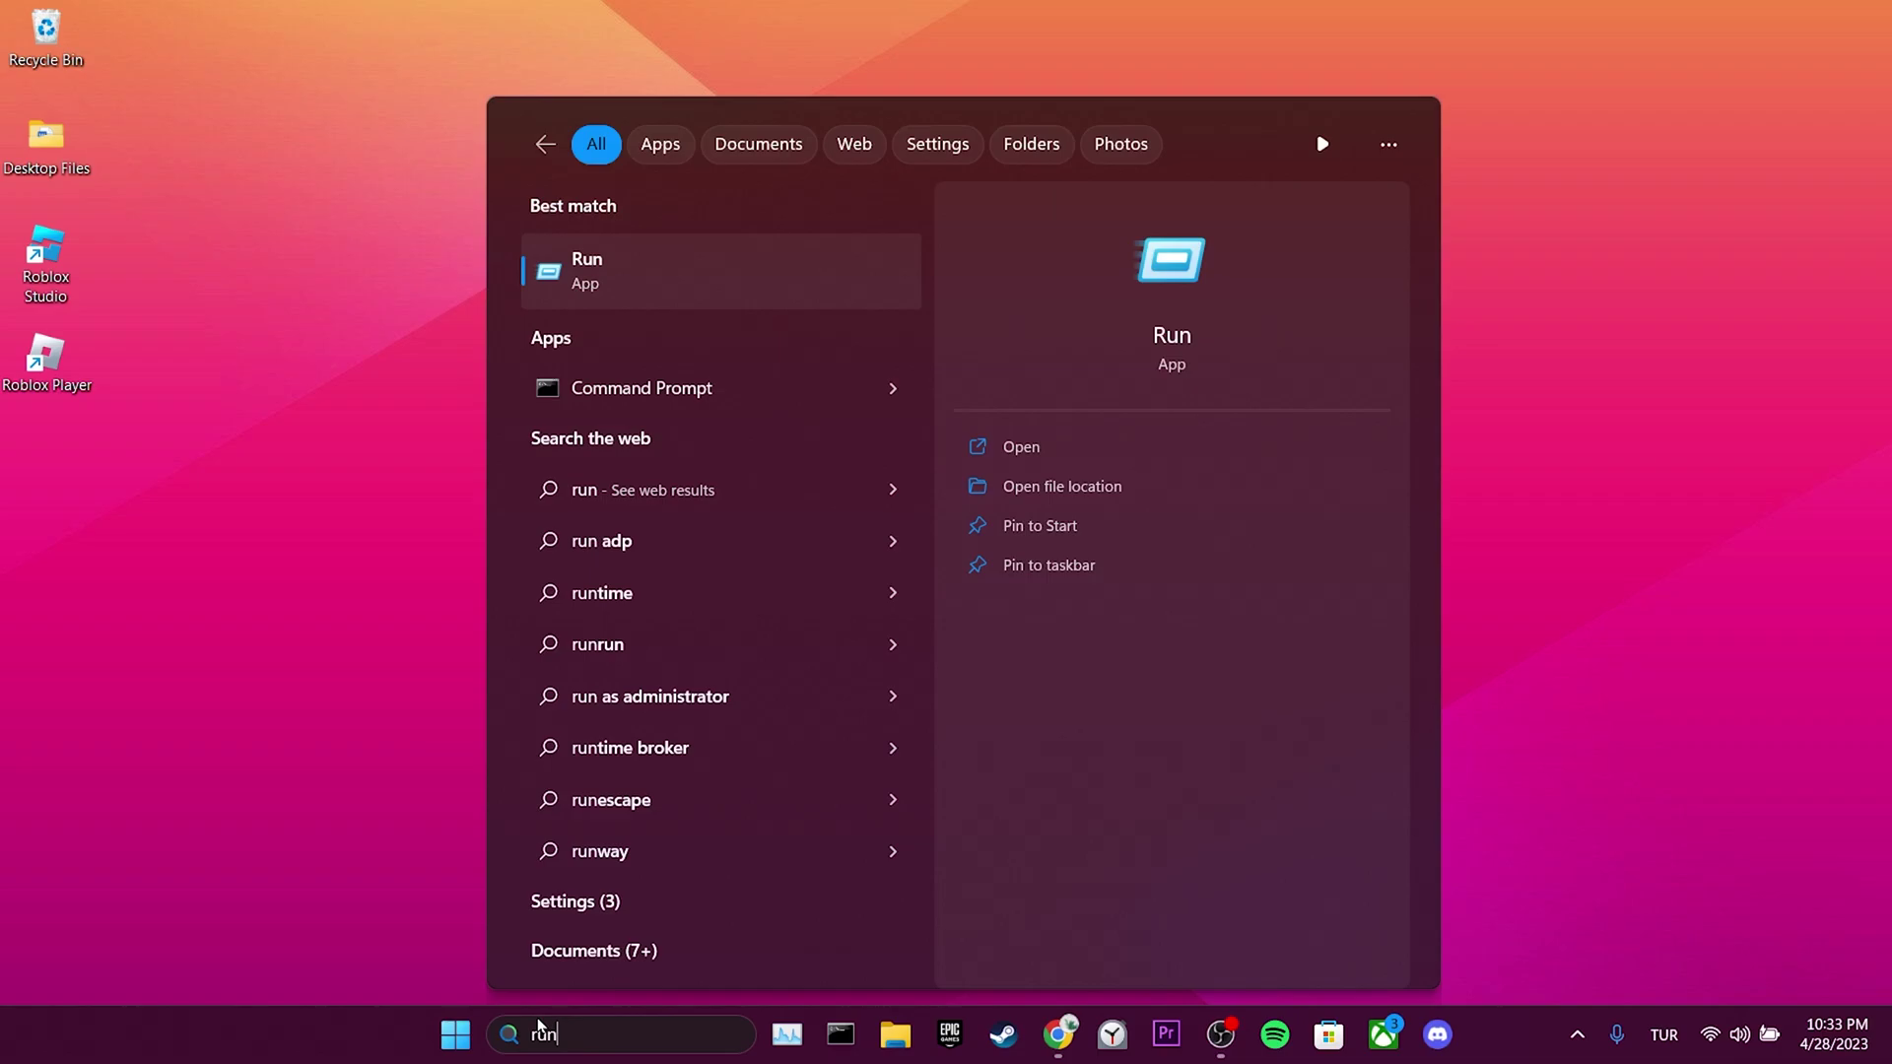
pyautogui.click(623, 277)
pyautogui.write('%localappdata%')
pyautogui.click(310, 861)
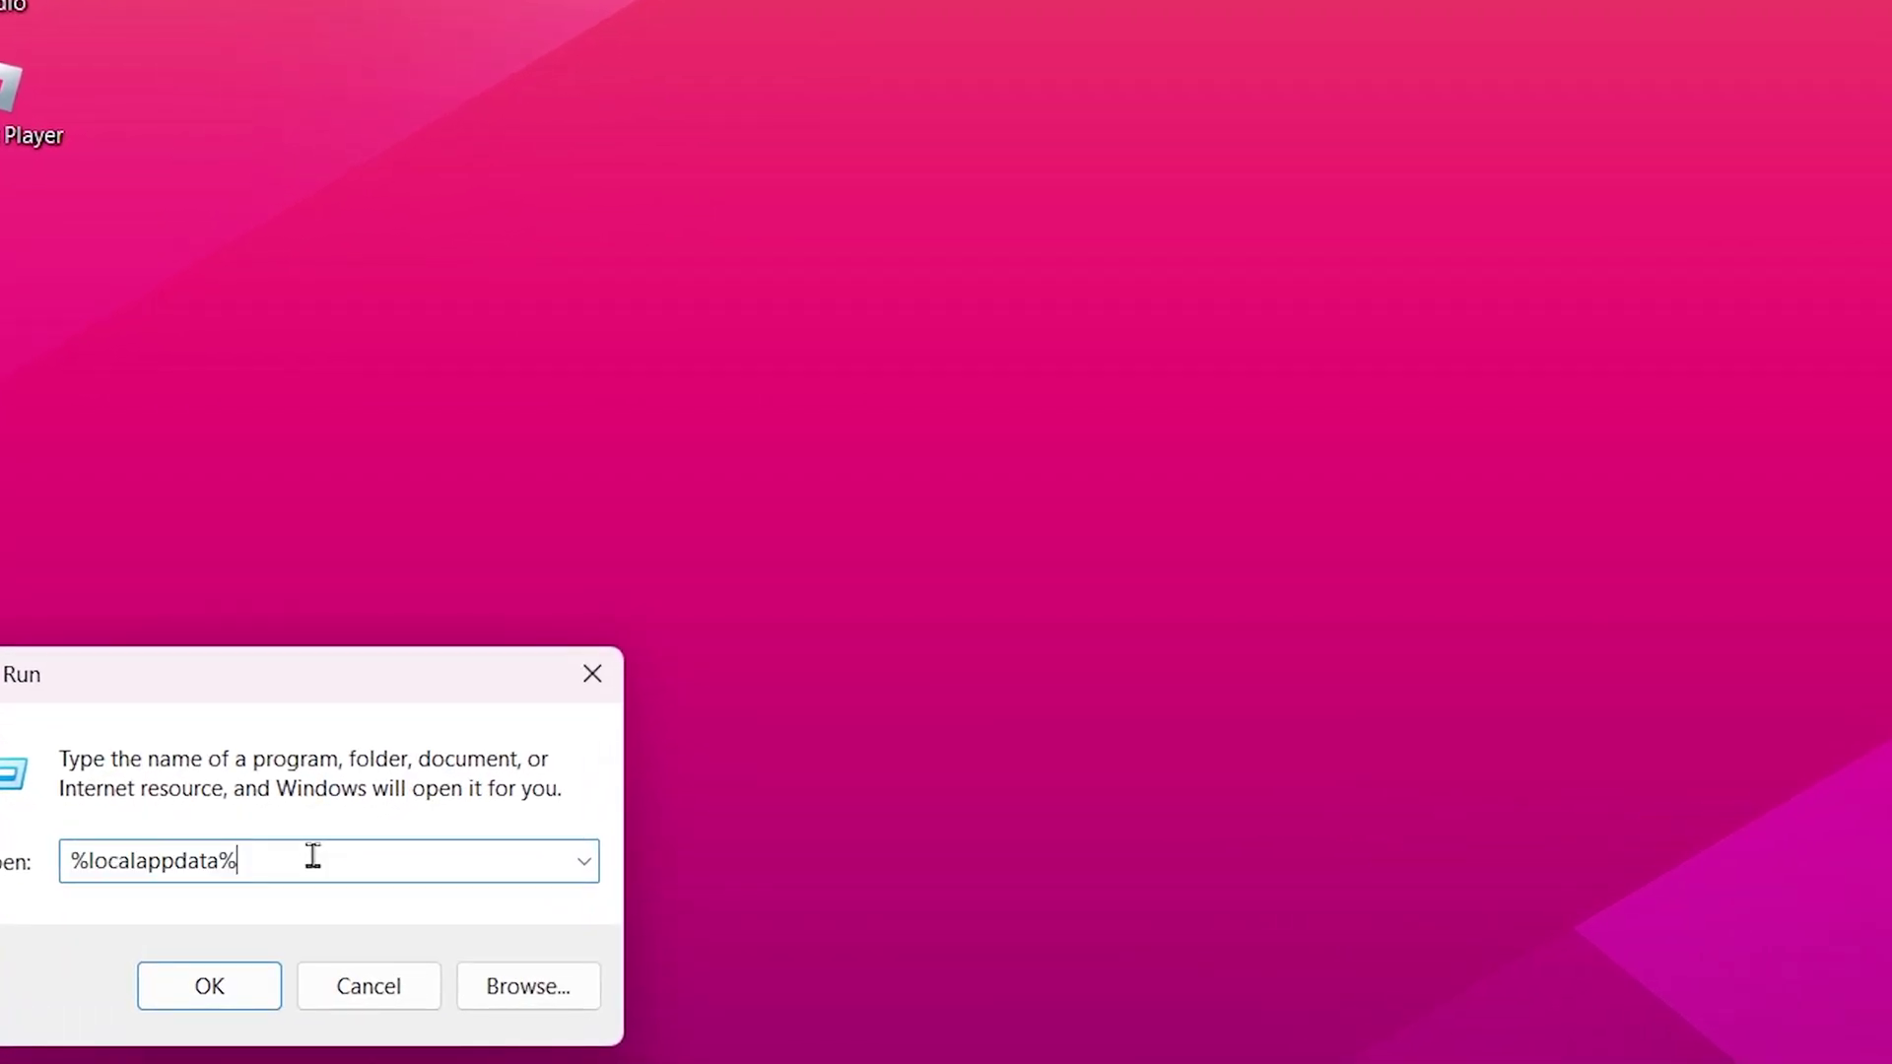
# Delete the Roblox folder from the %localappdata%\Temp folder.
pyautogui.click(213, 985)
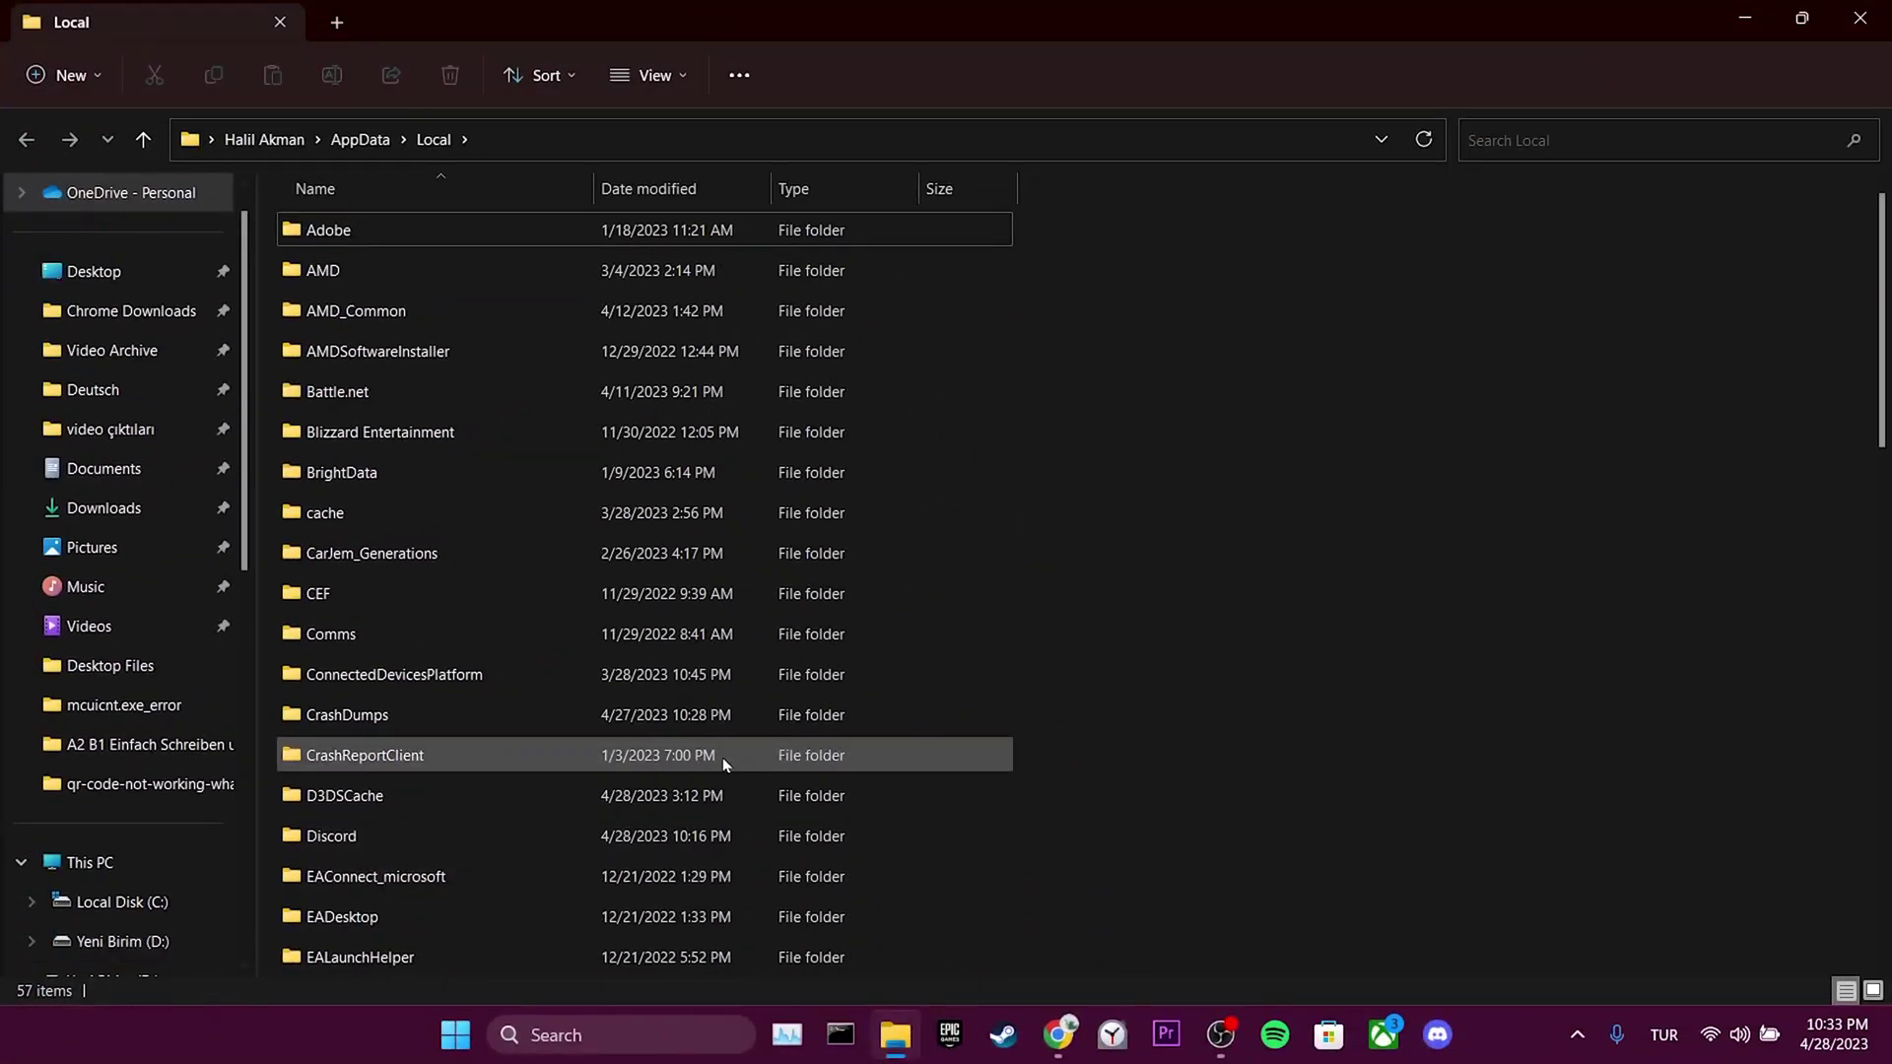
pyautogui.press('t')
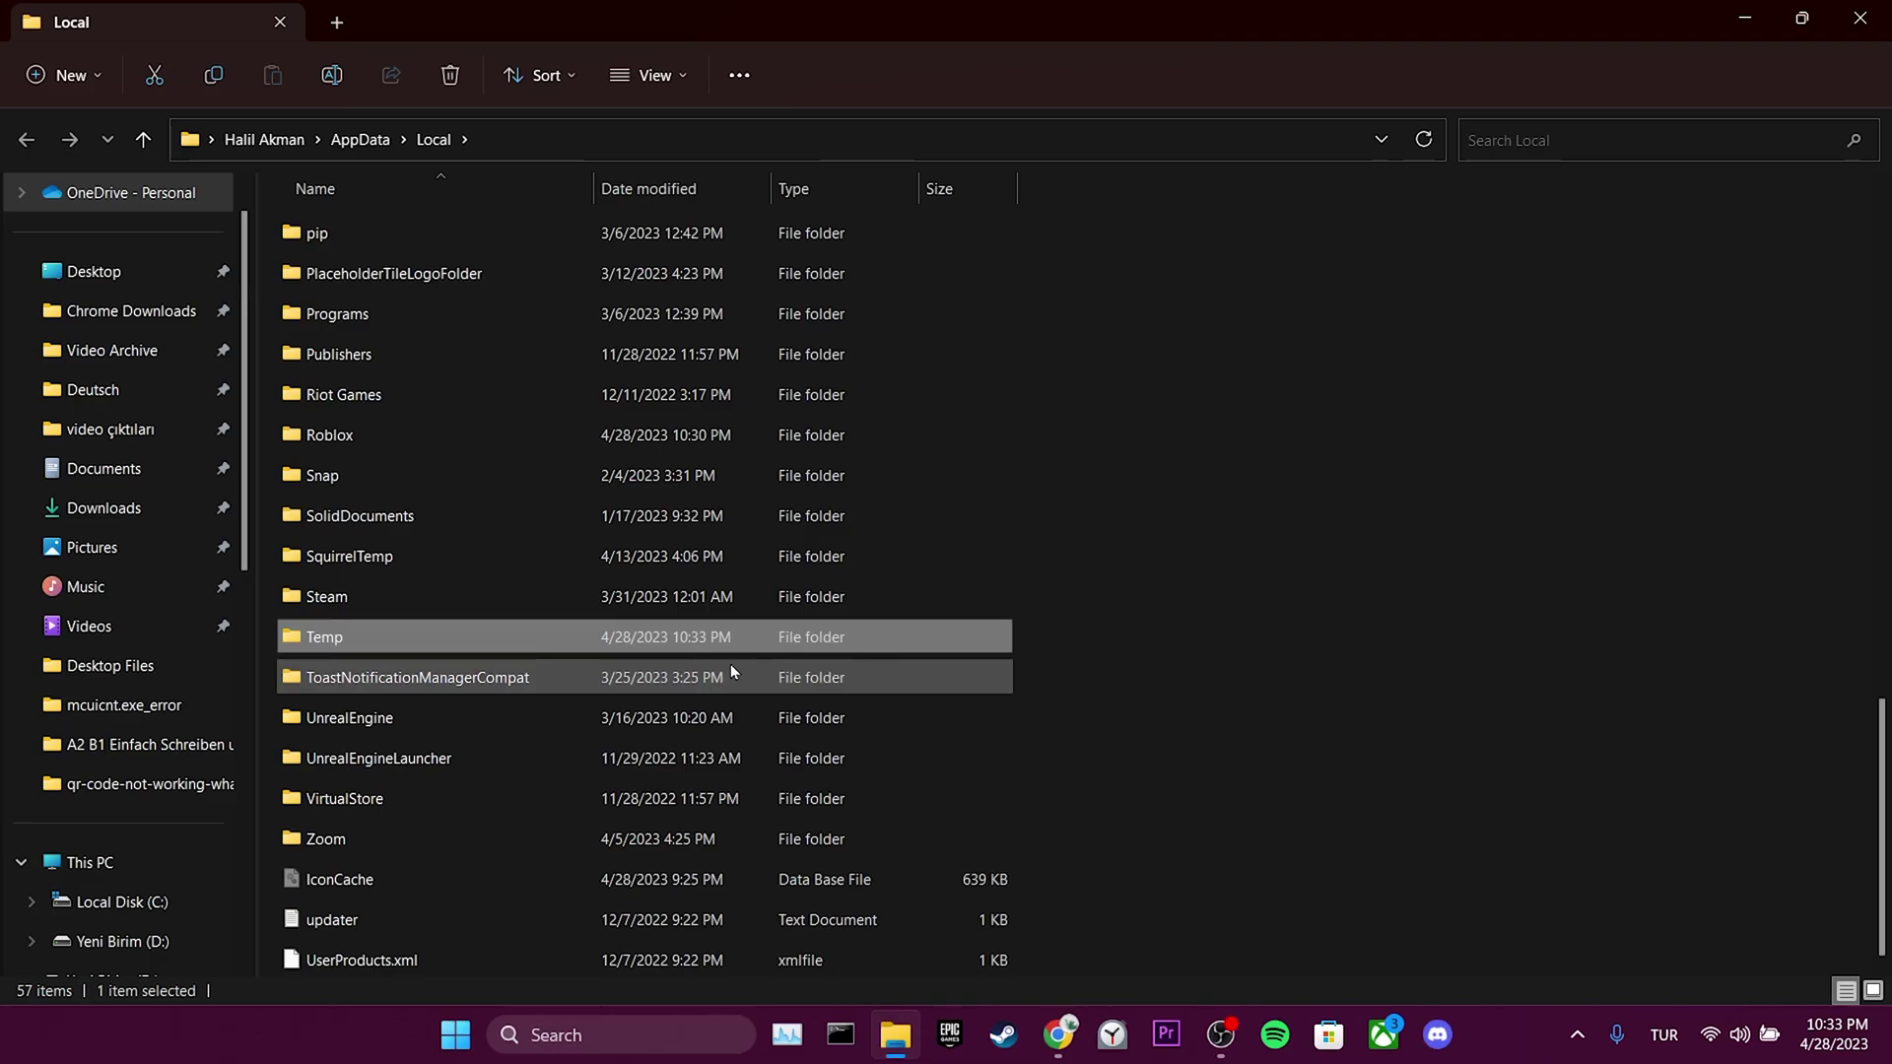
pyautogui.doubleClick(344, 646)
pyautogui.scroll(-2, 342, 645)
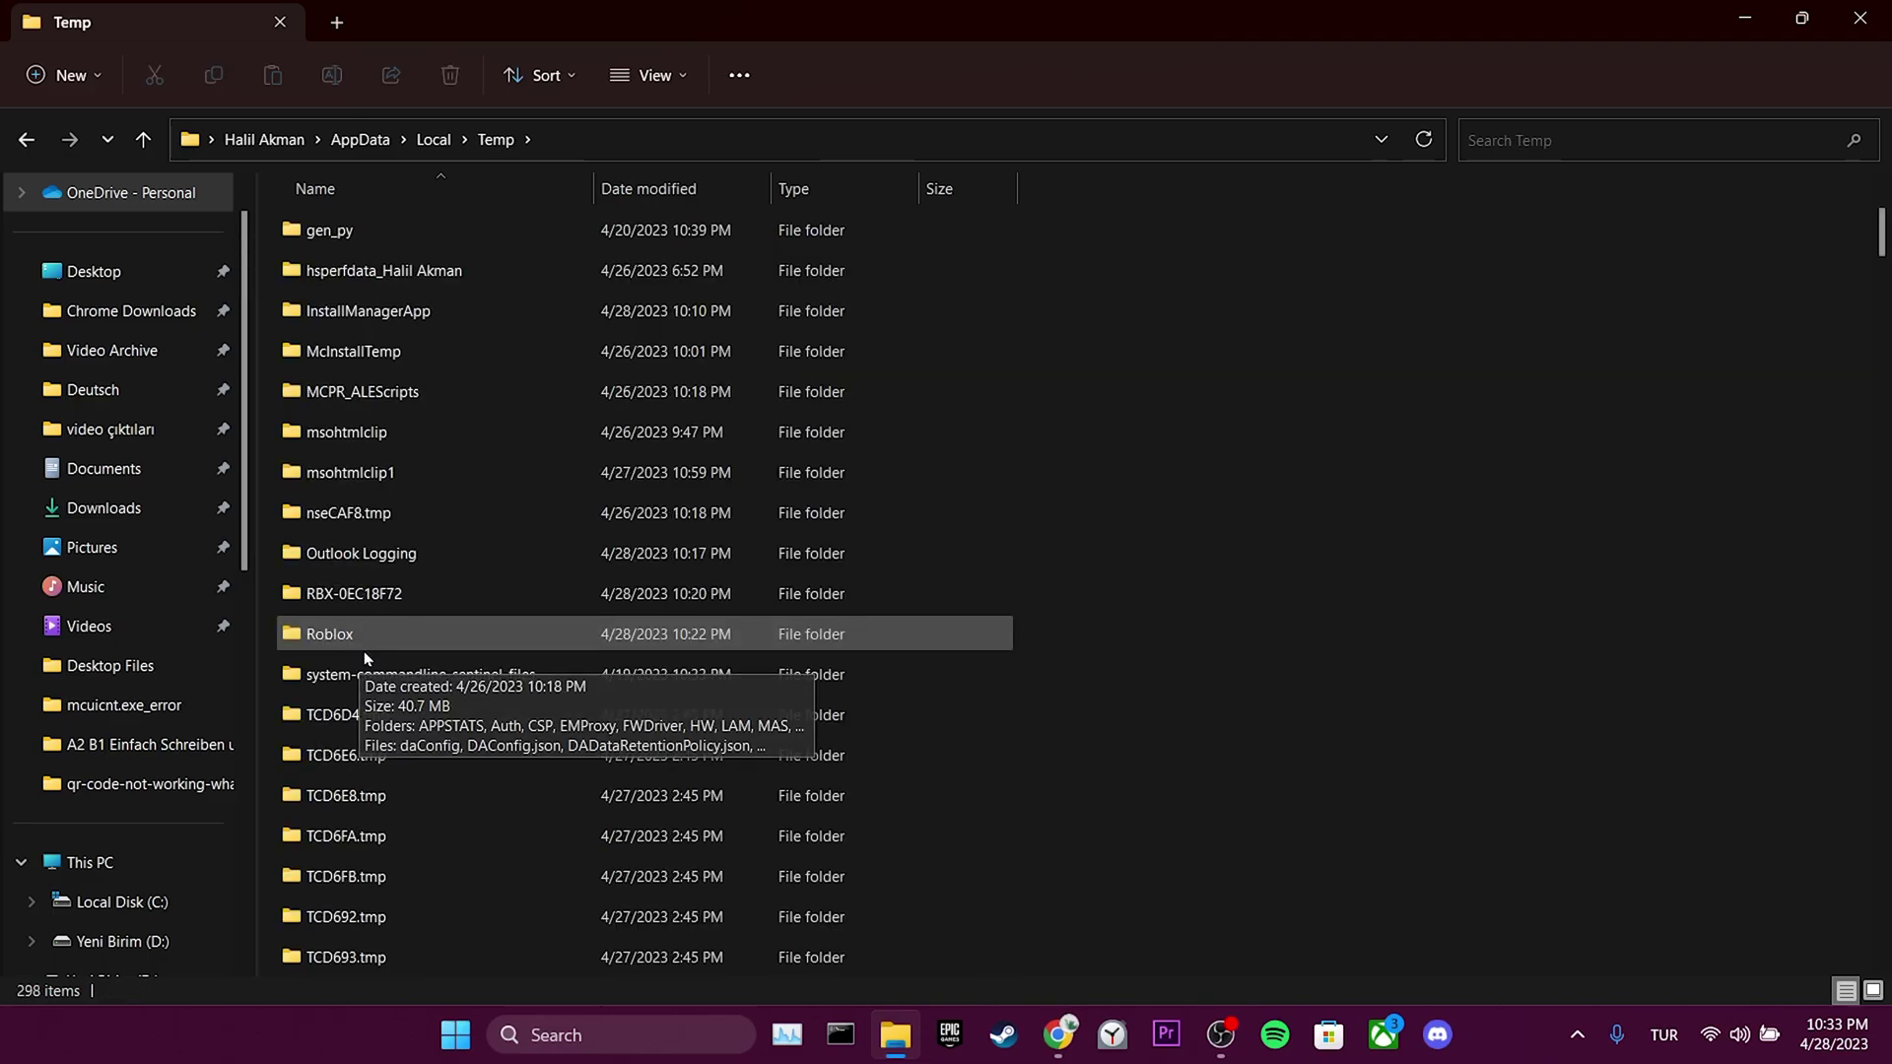
pyautogui.click(316, 642)
pyautogui.rightClick(335, 642)
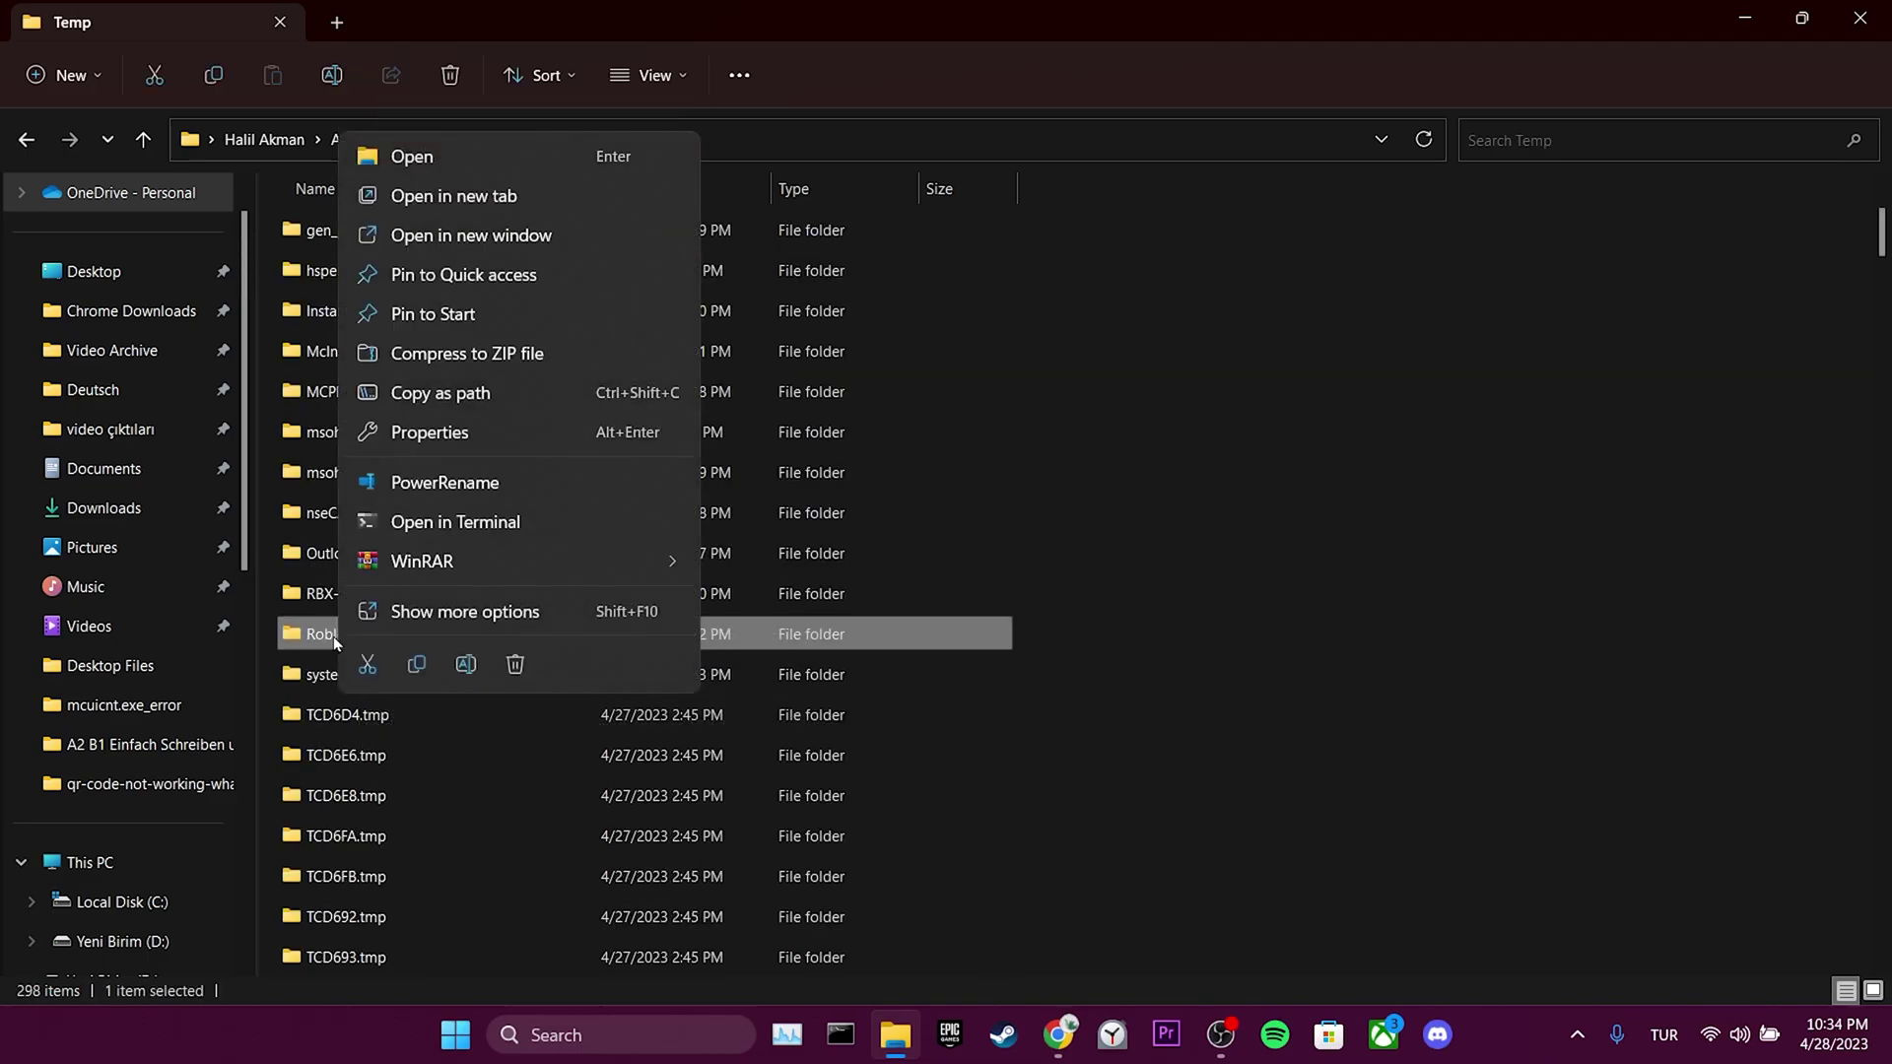
pyautogui.click(506, 667)
# Close File Explorer and open Chrome's Cookies and other site data settings.
pyautogui.click(1859, 19)
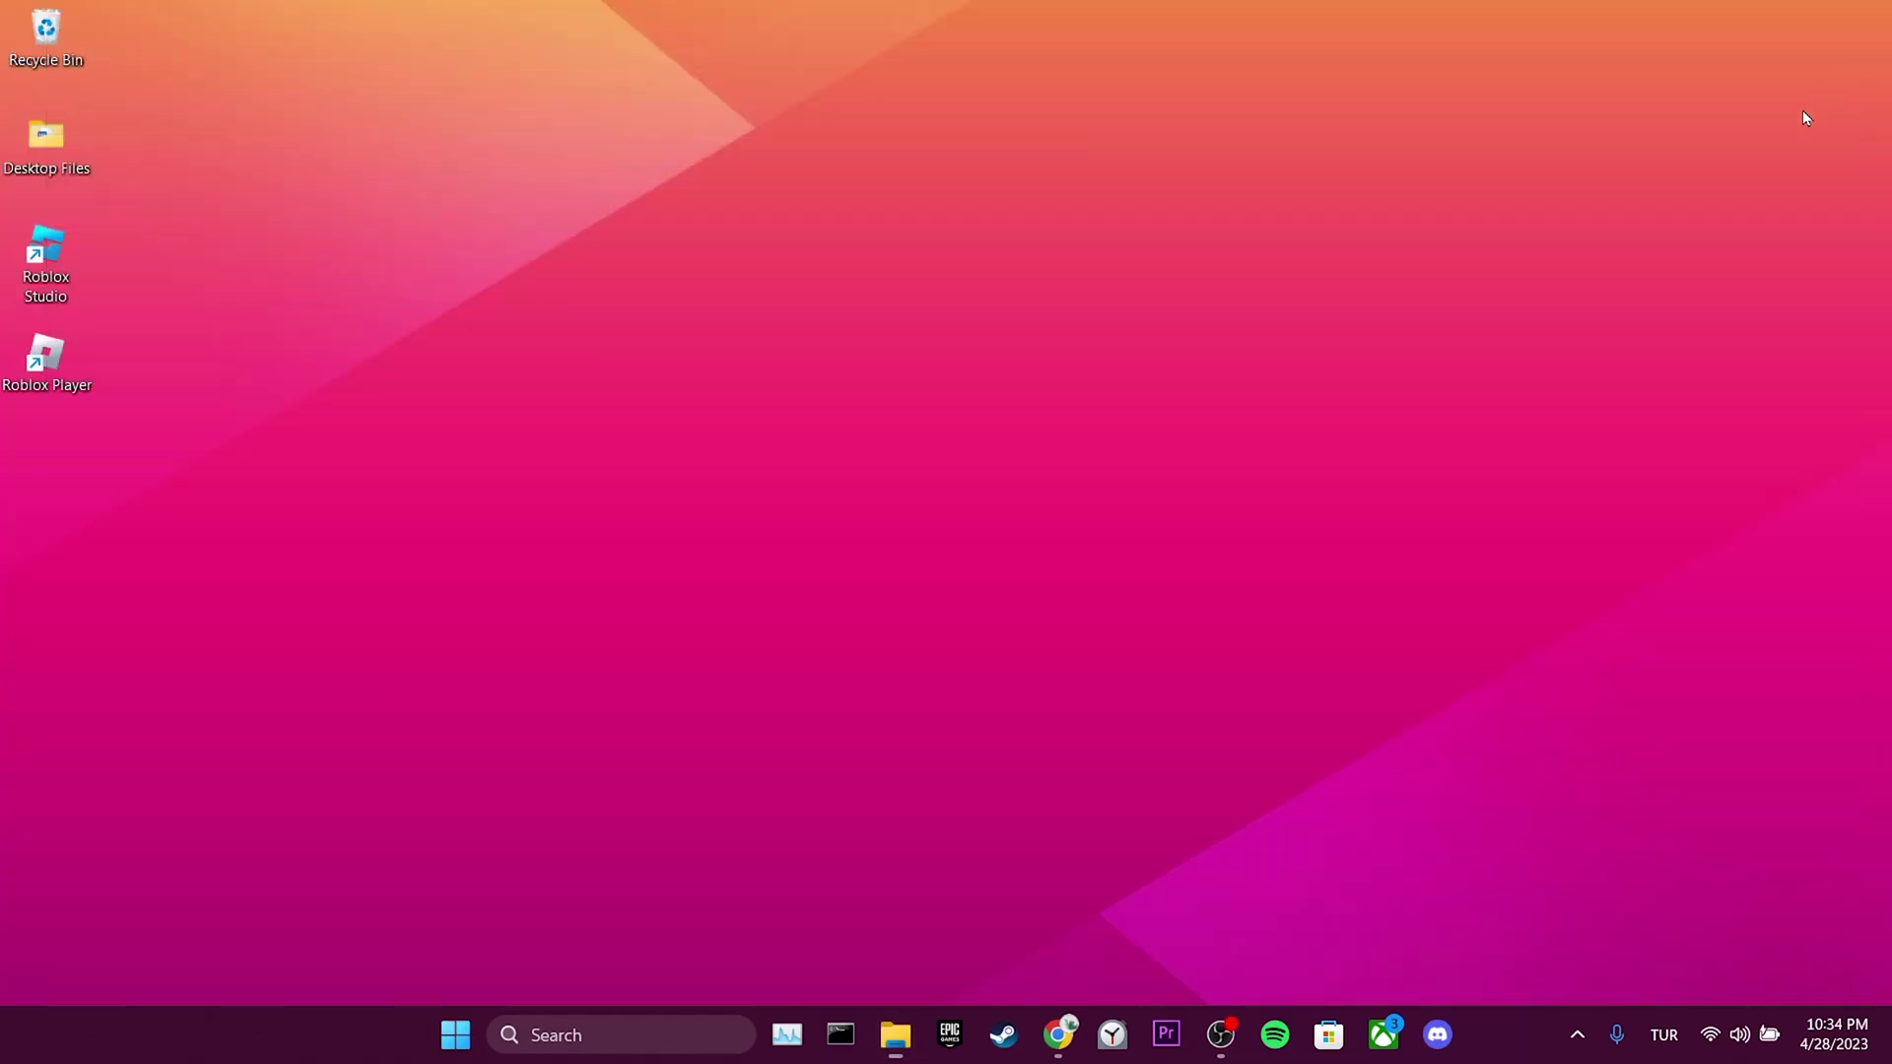
pyautogui.click(1058, 1035)
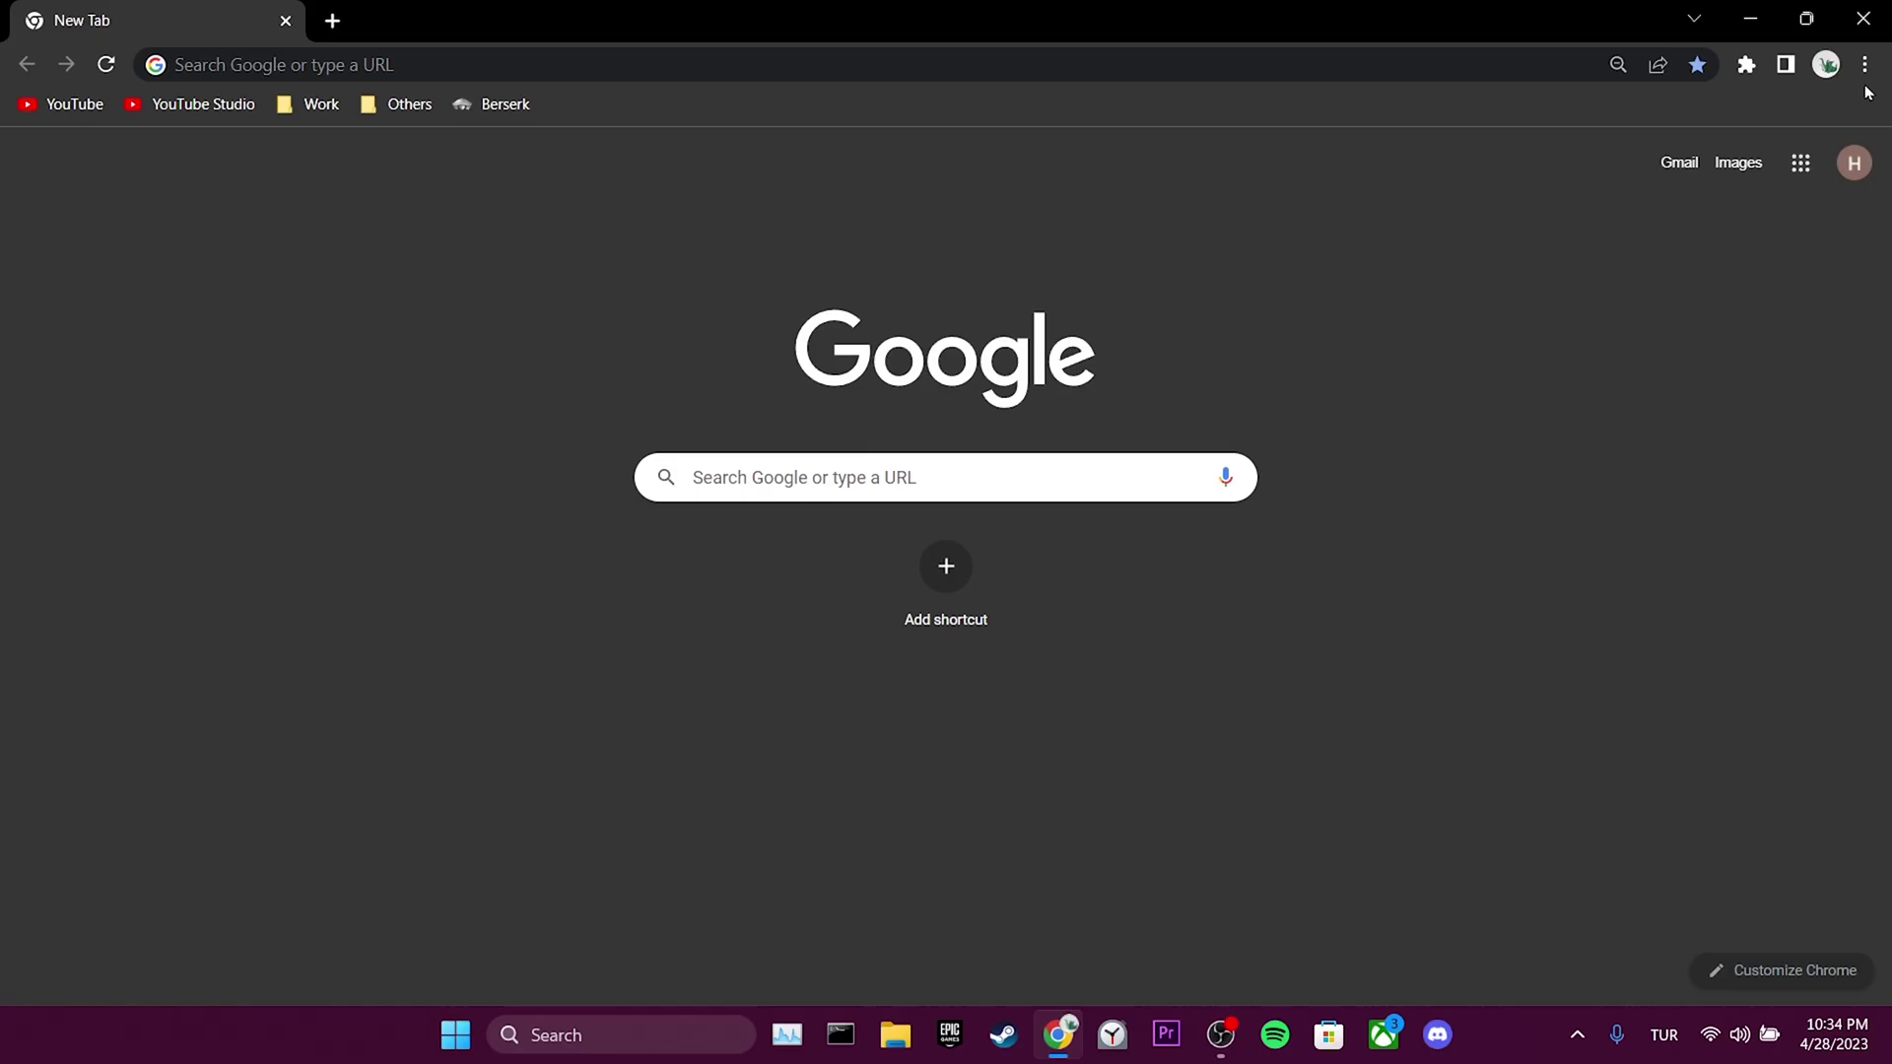
pyautogui.click(1864, 66)
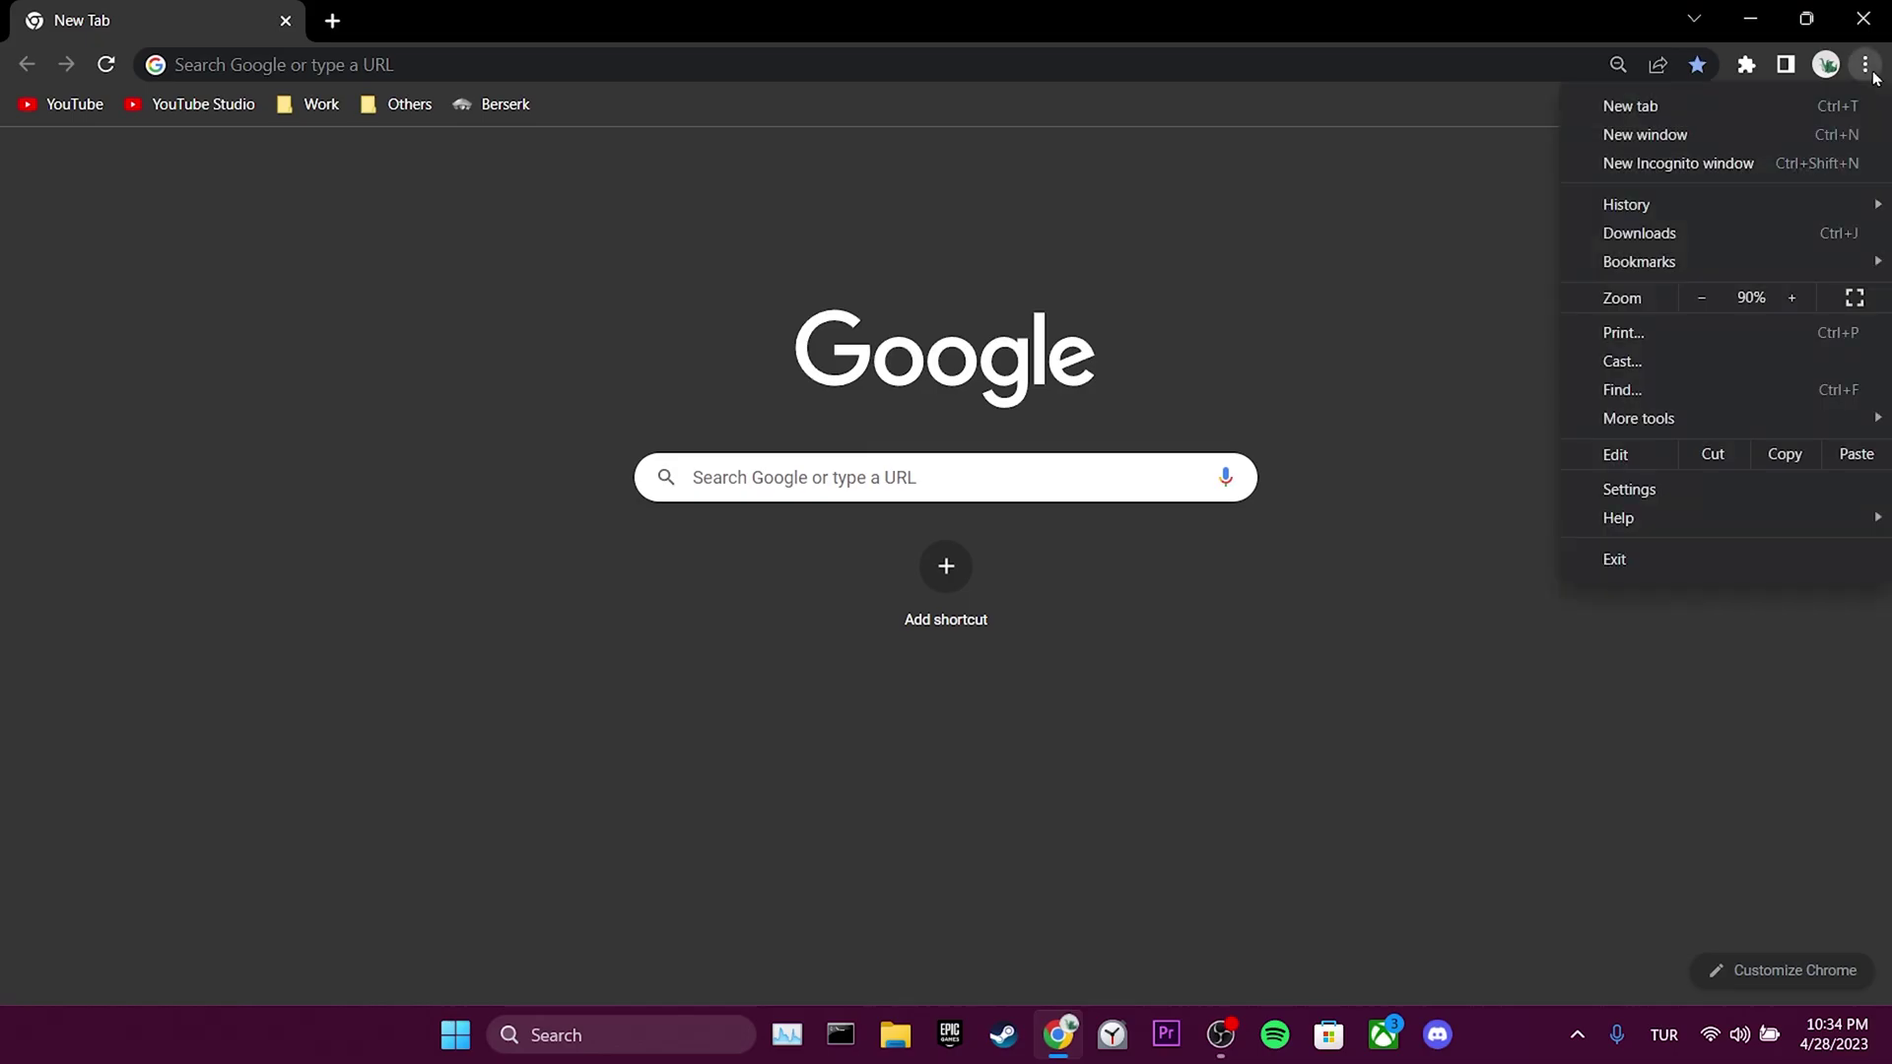
pyautogui.click(1709, 487)
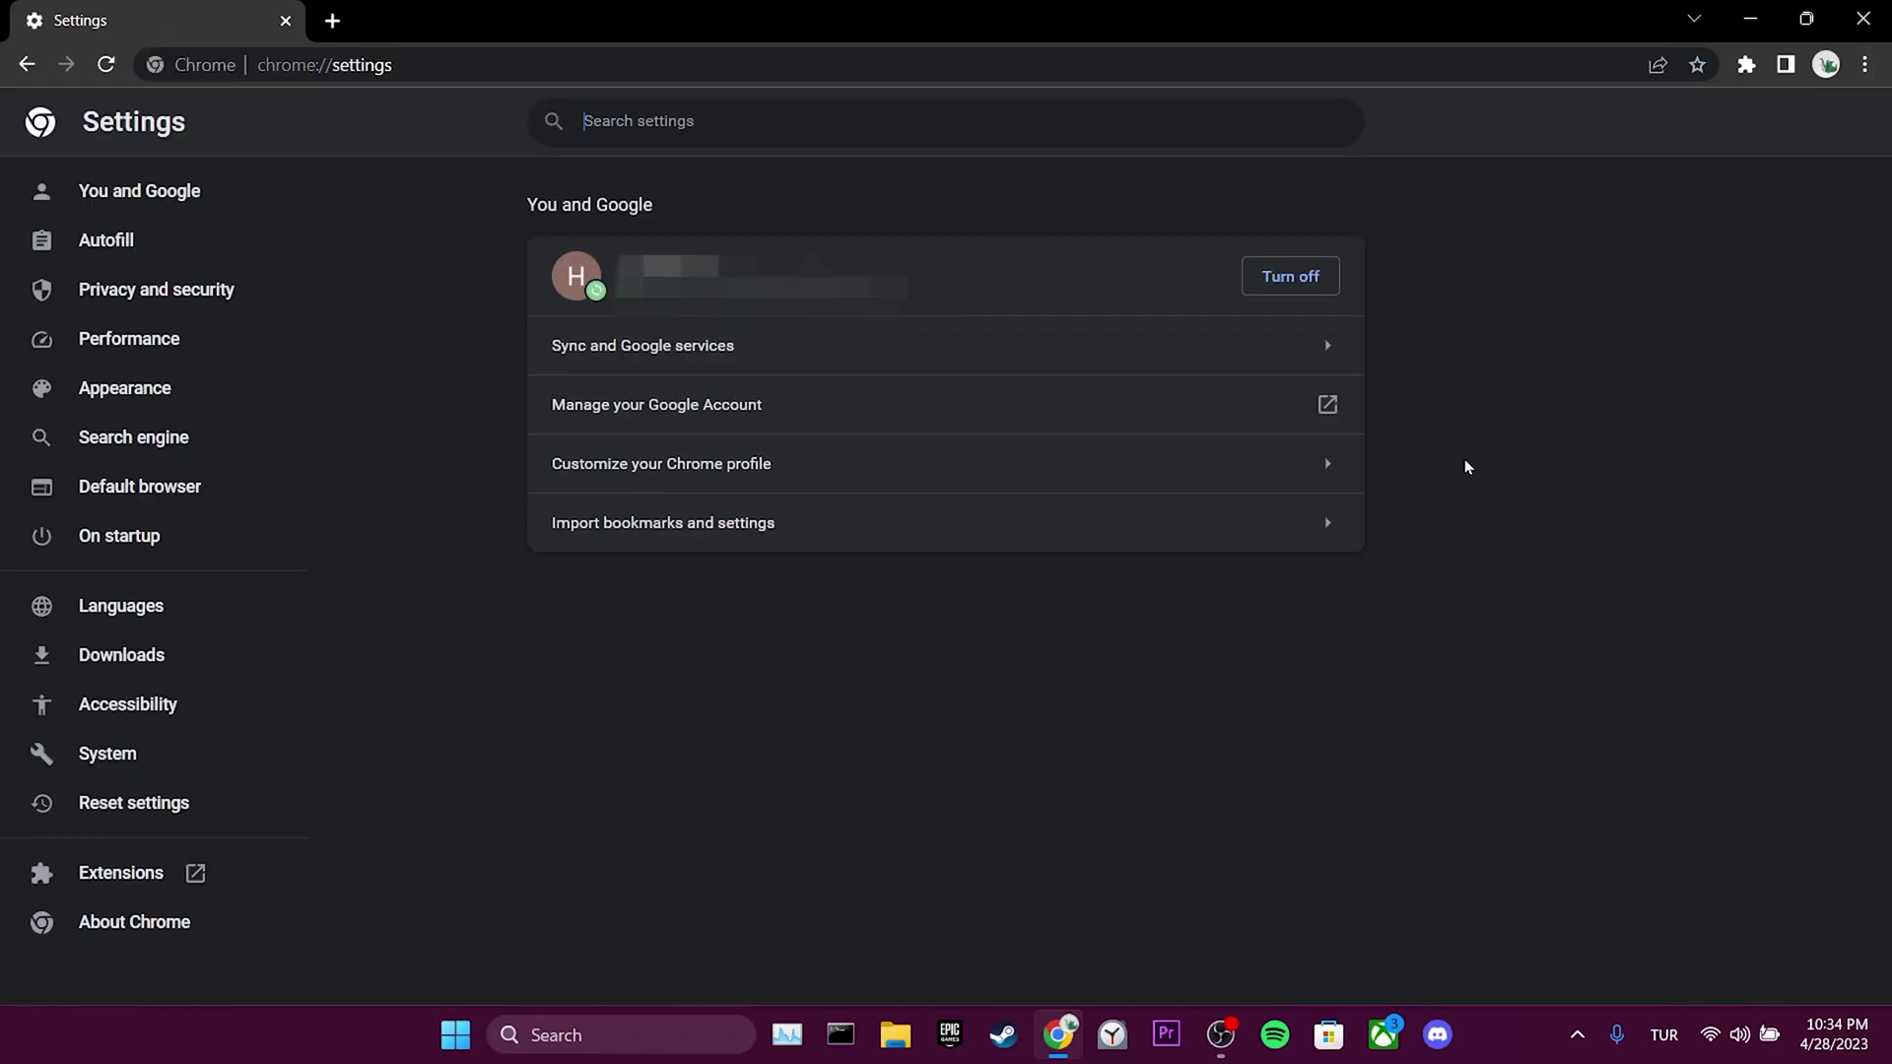
pyautogui.click(284, 295)
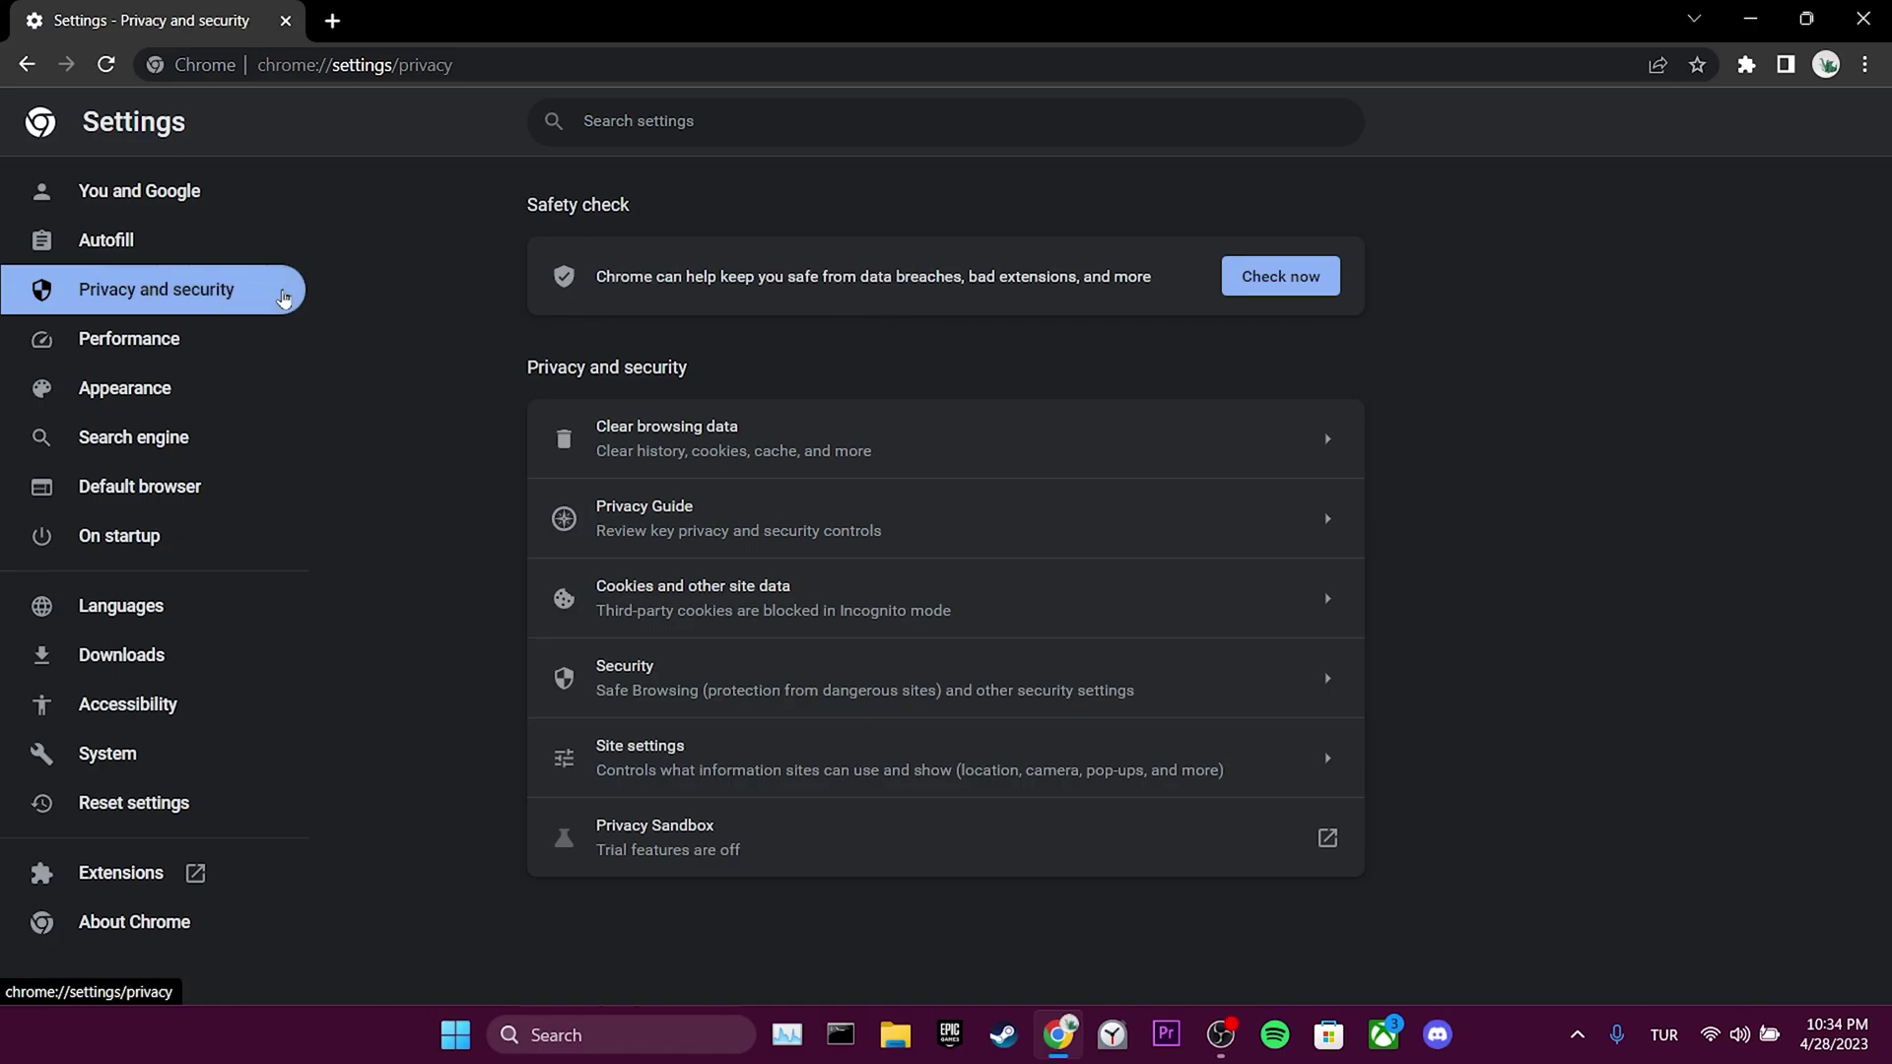
pyautogui.click(821, 598)
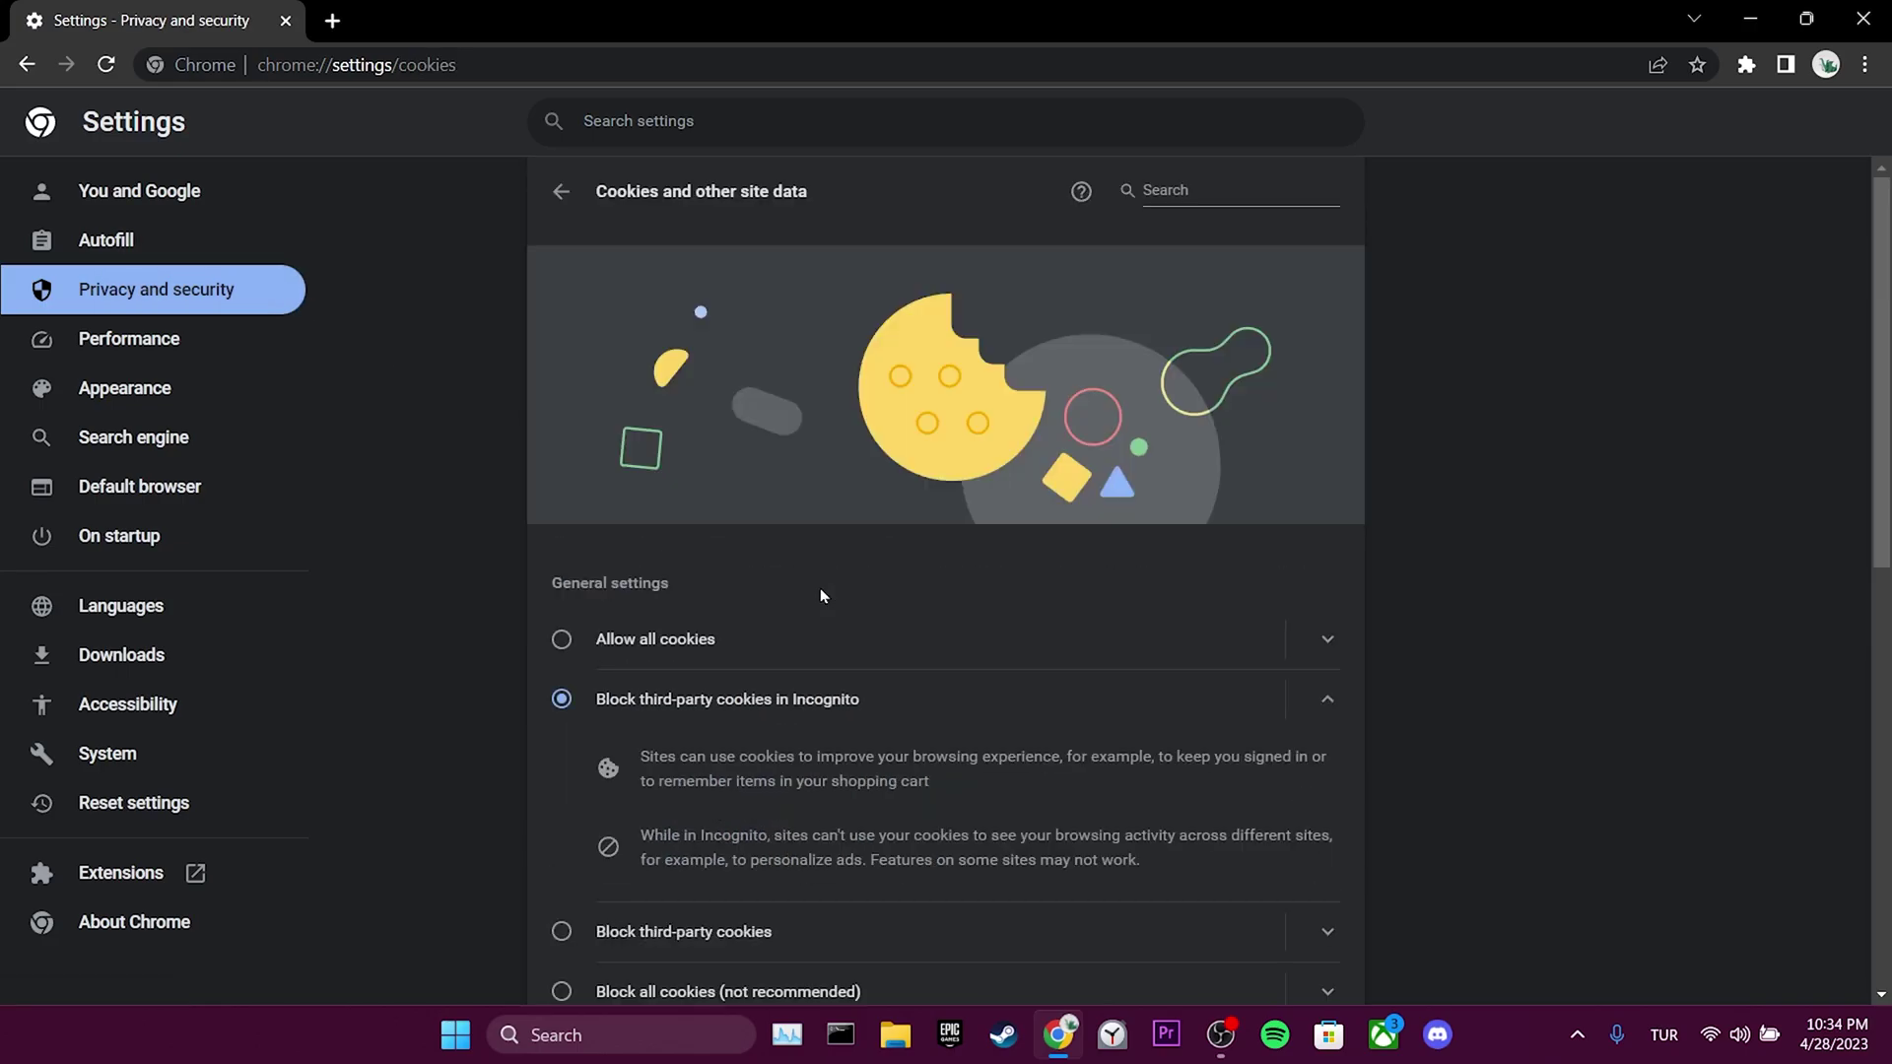
pyautogui.scroll(-3, 1373, 667)
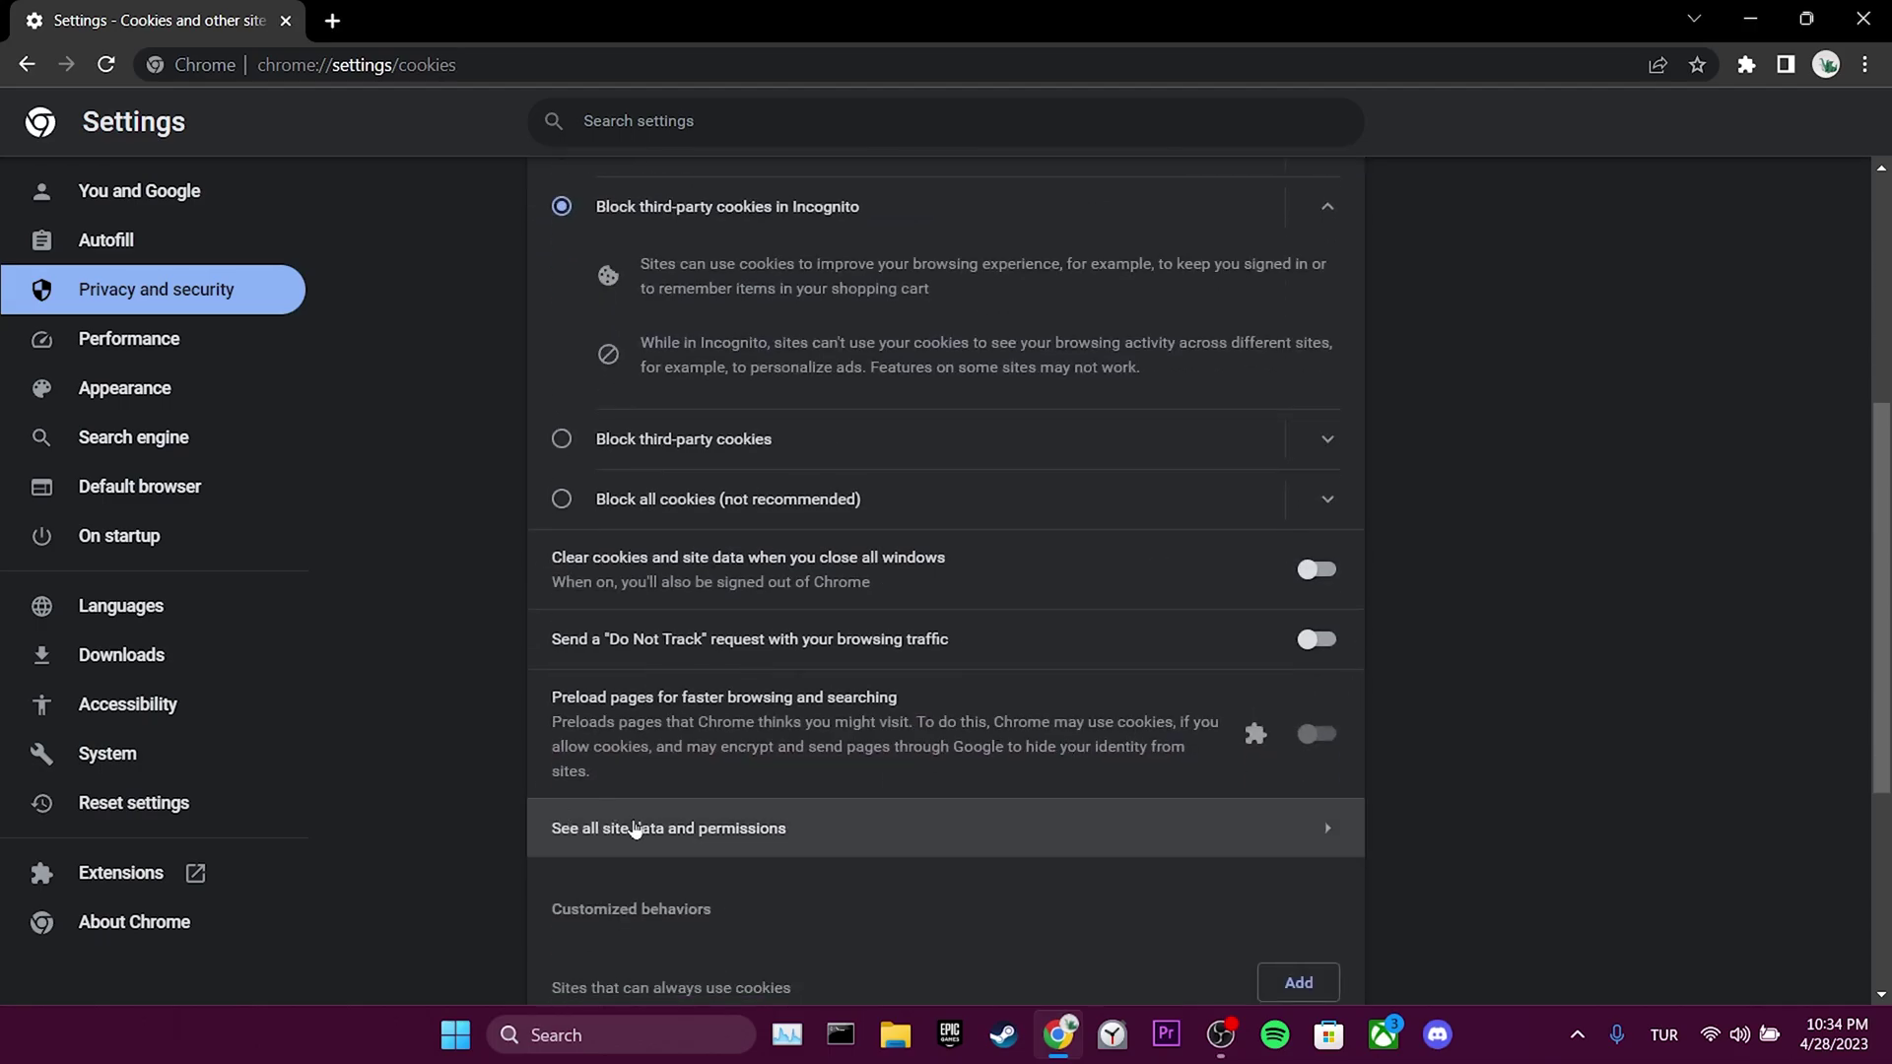
# Find roblox.com under See all site data and clear its stored data.
pyautogui.click(637, 833)
pyautogui.click(1183, 199)
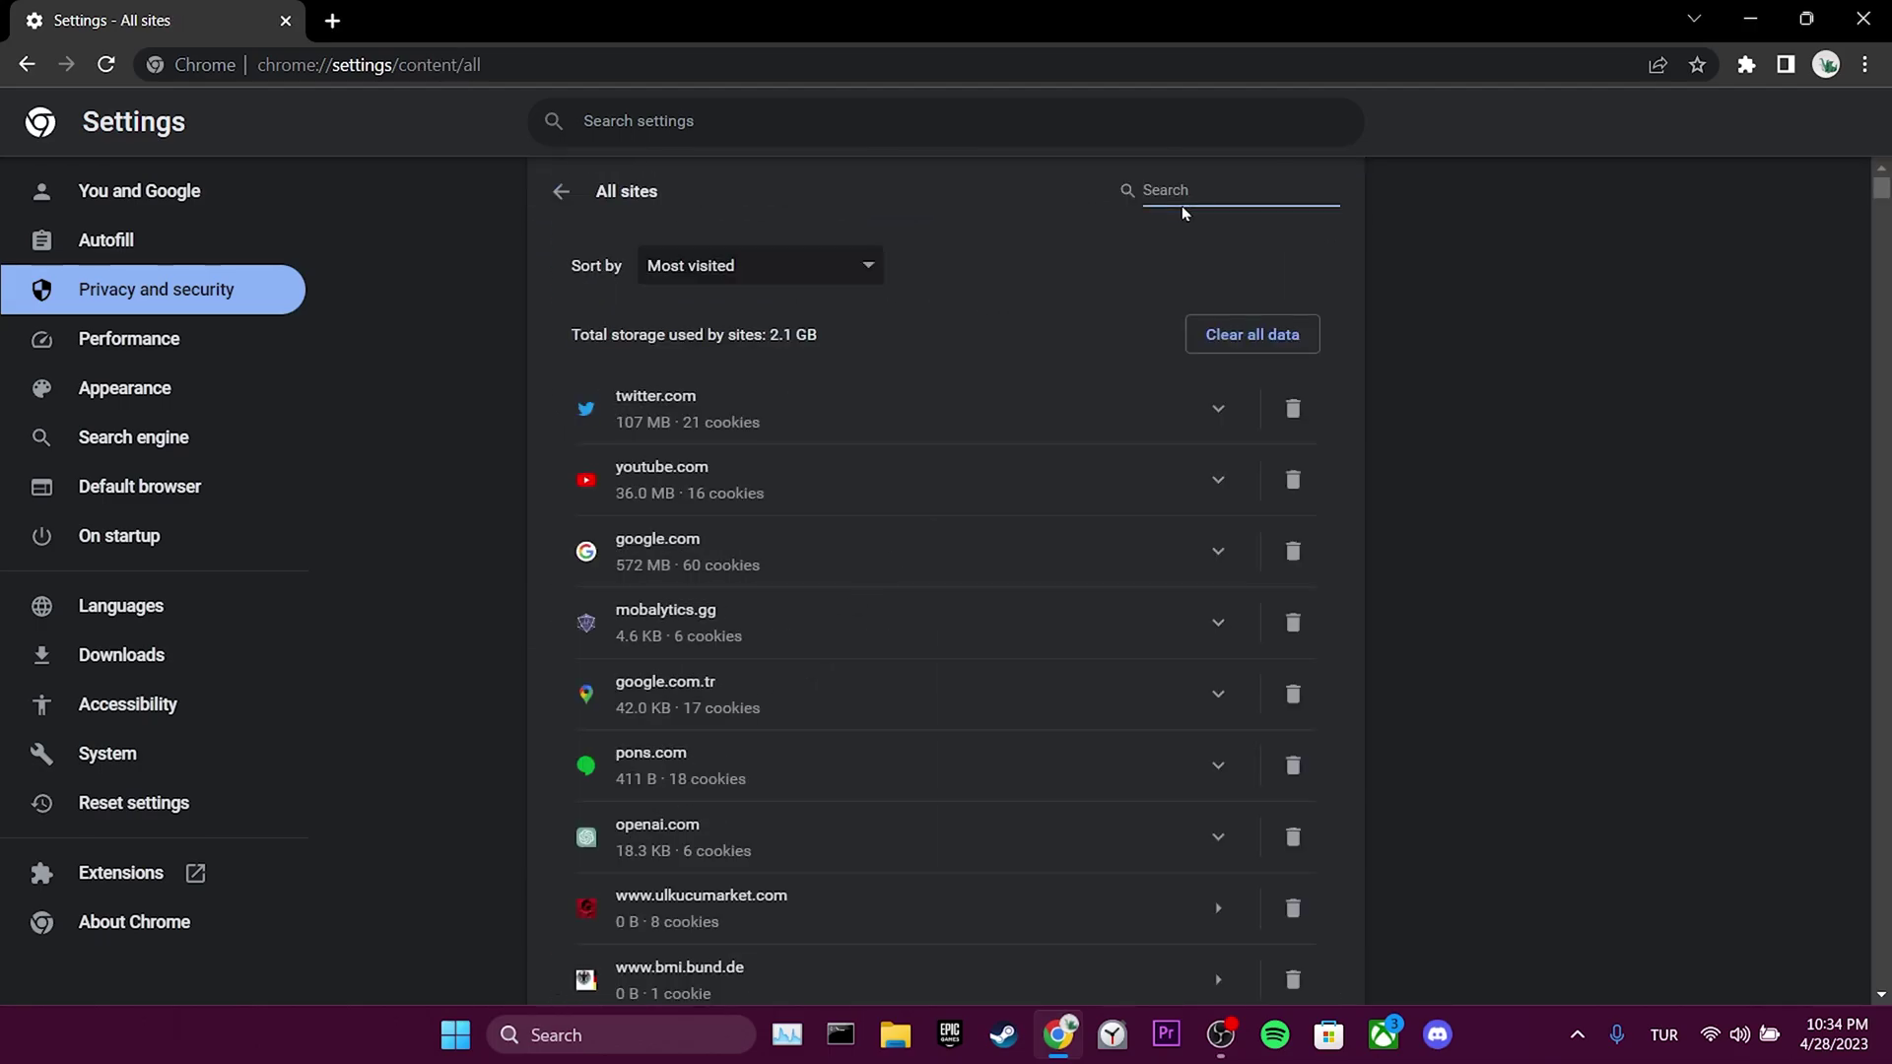
pyautogui.write('roblox')
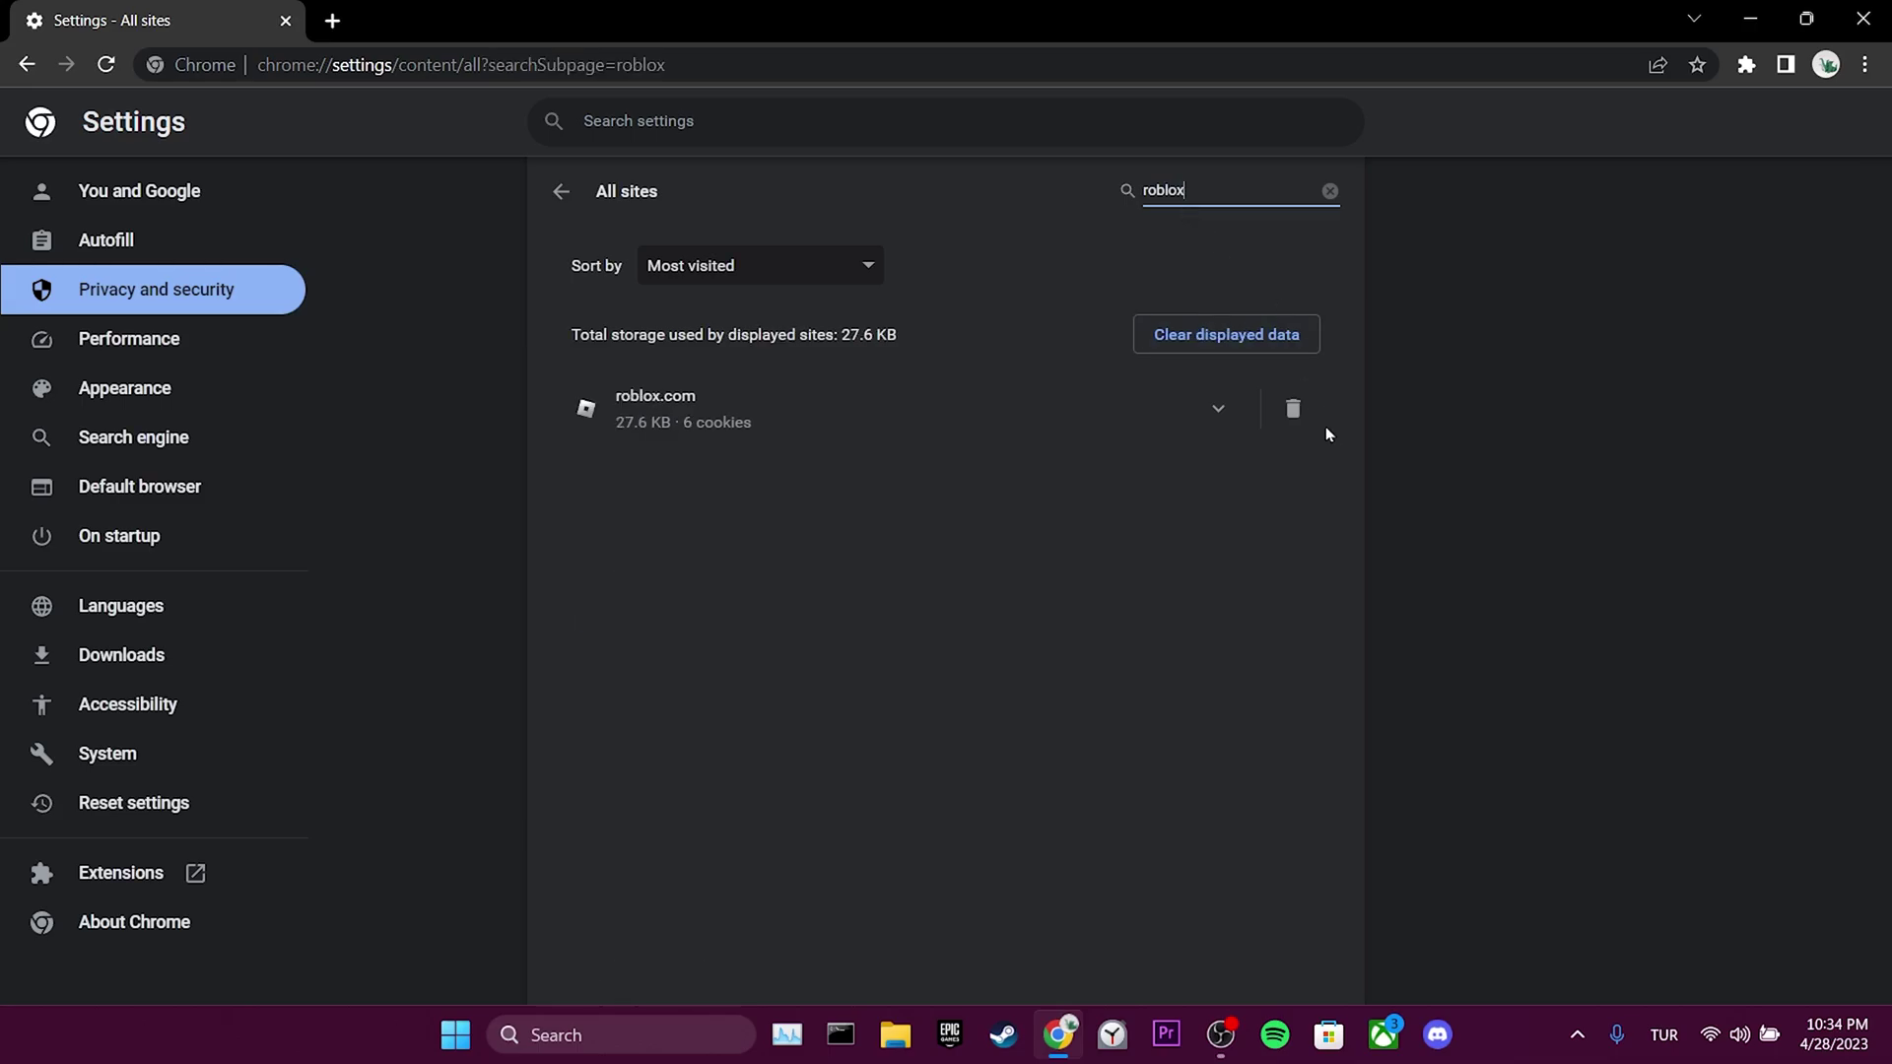
pyautogui.click(1291, 408)
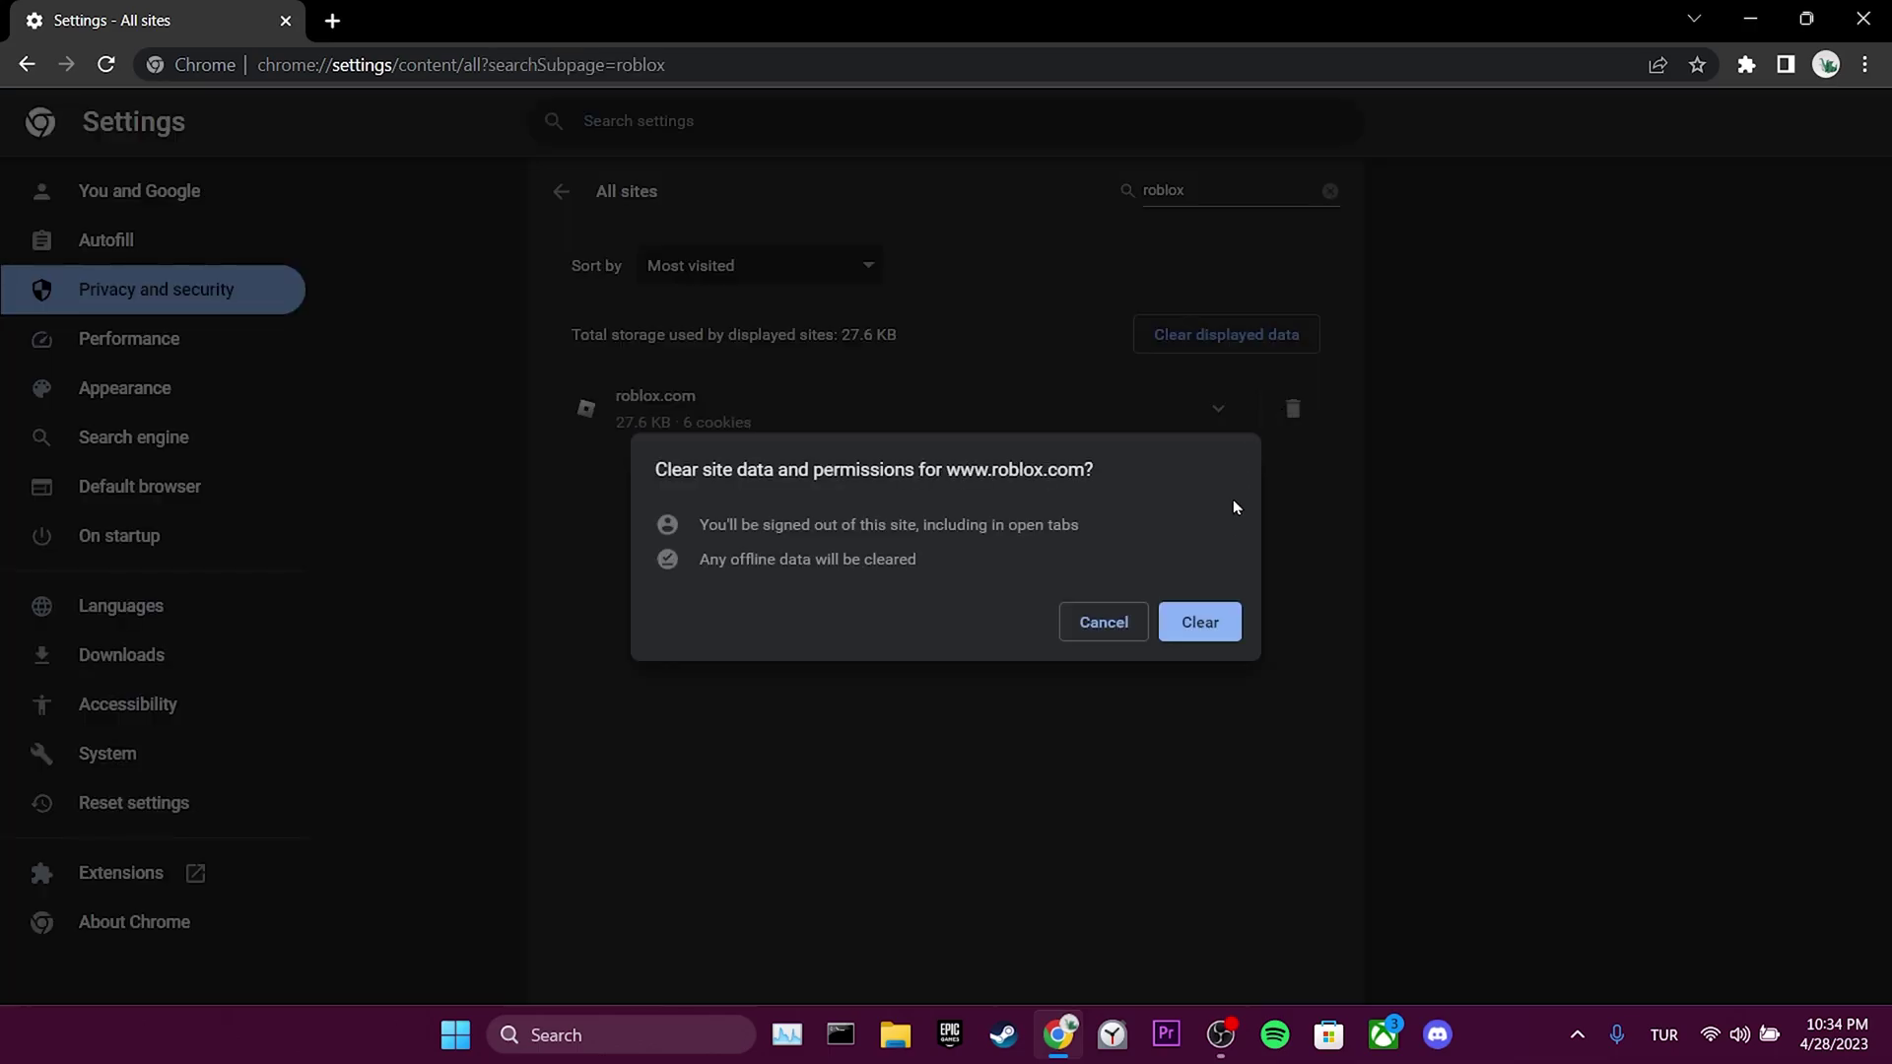
pyautogui.click(1198, 622)
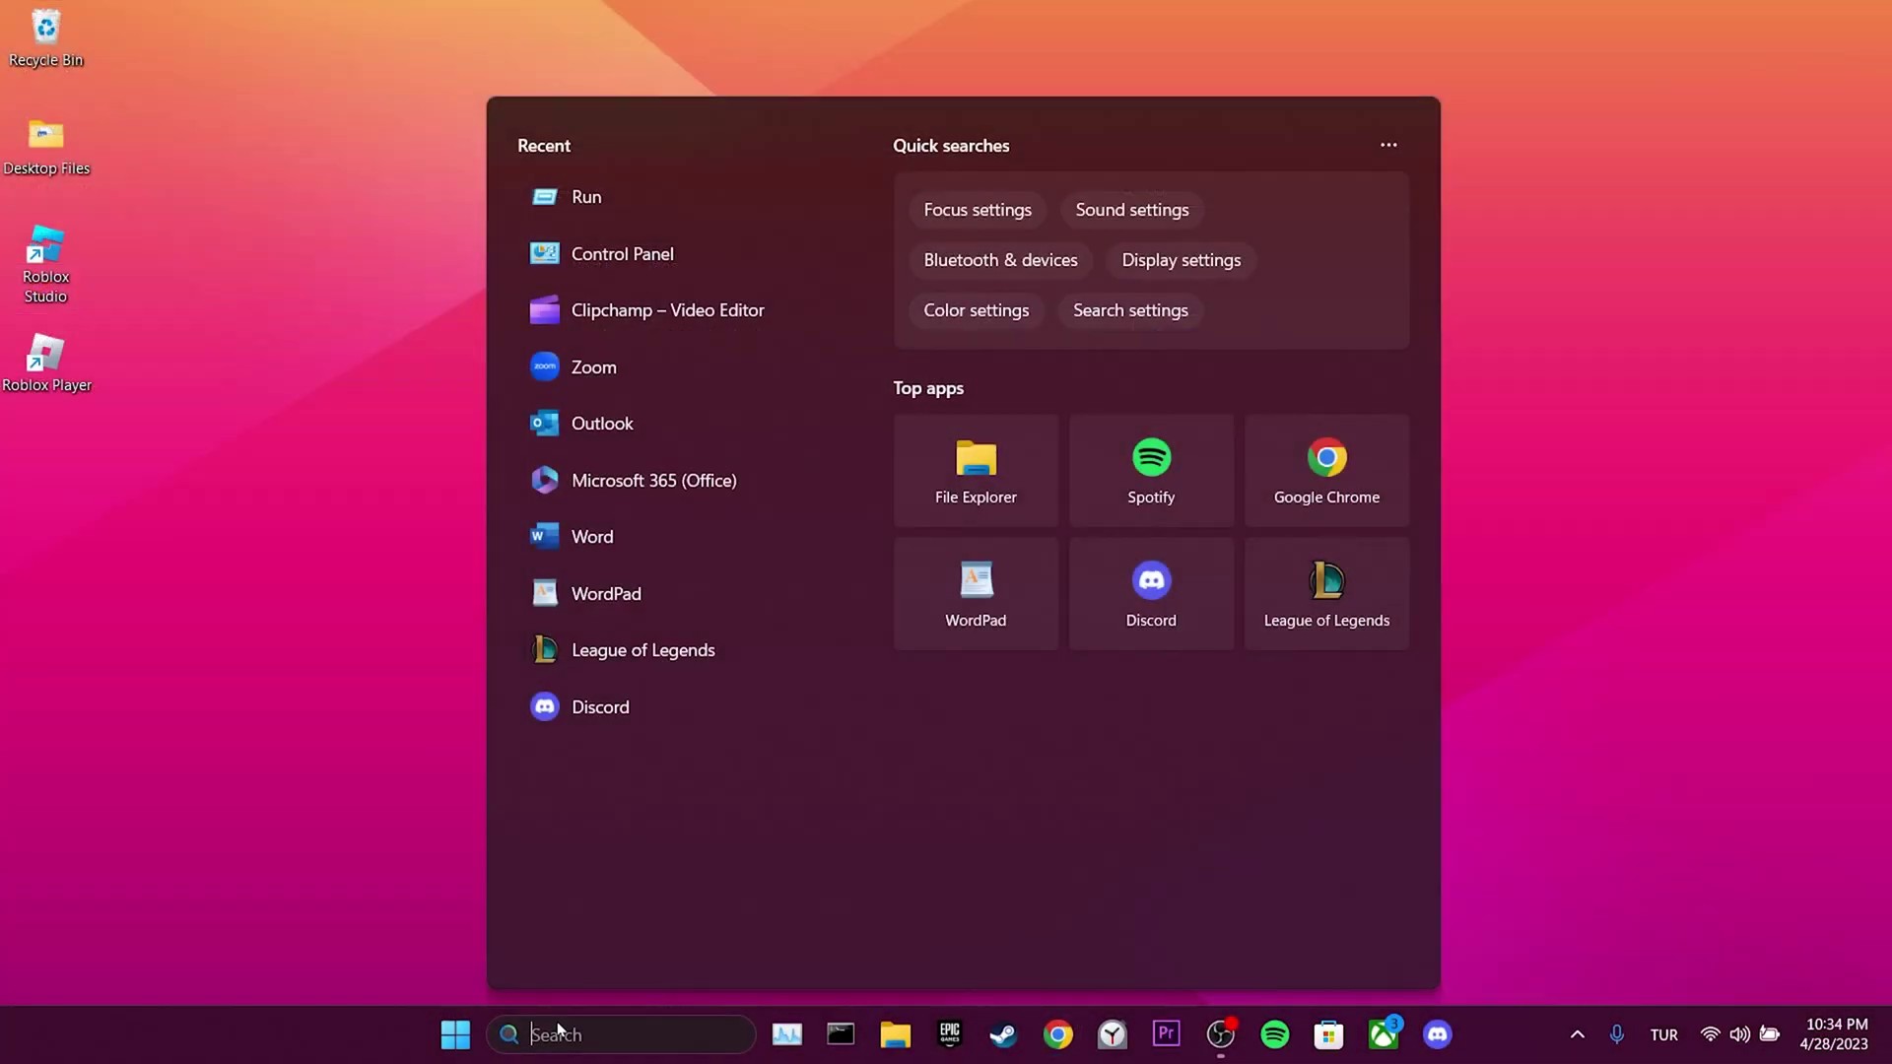
pyautogui.write('control p')
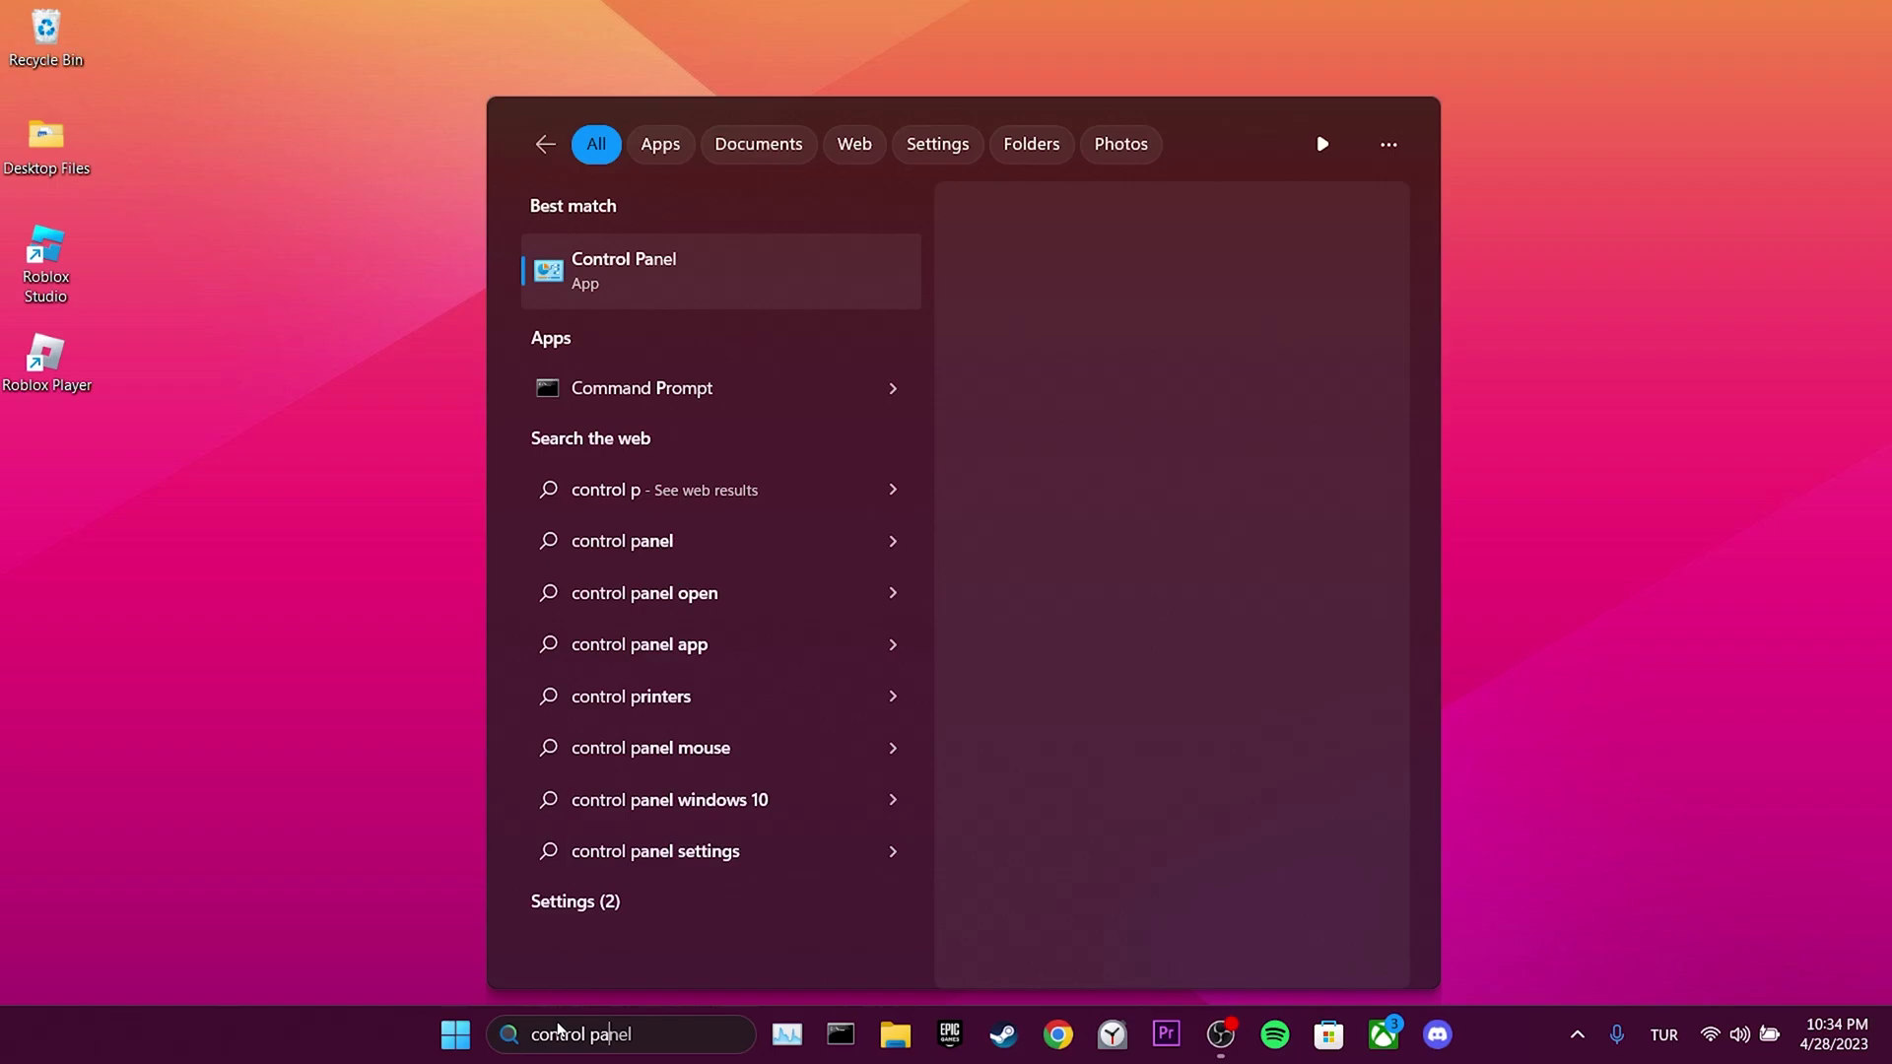
pyautogui.write('anel')
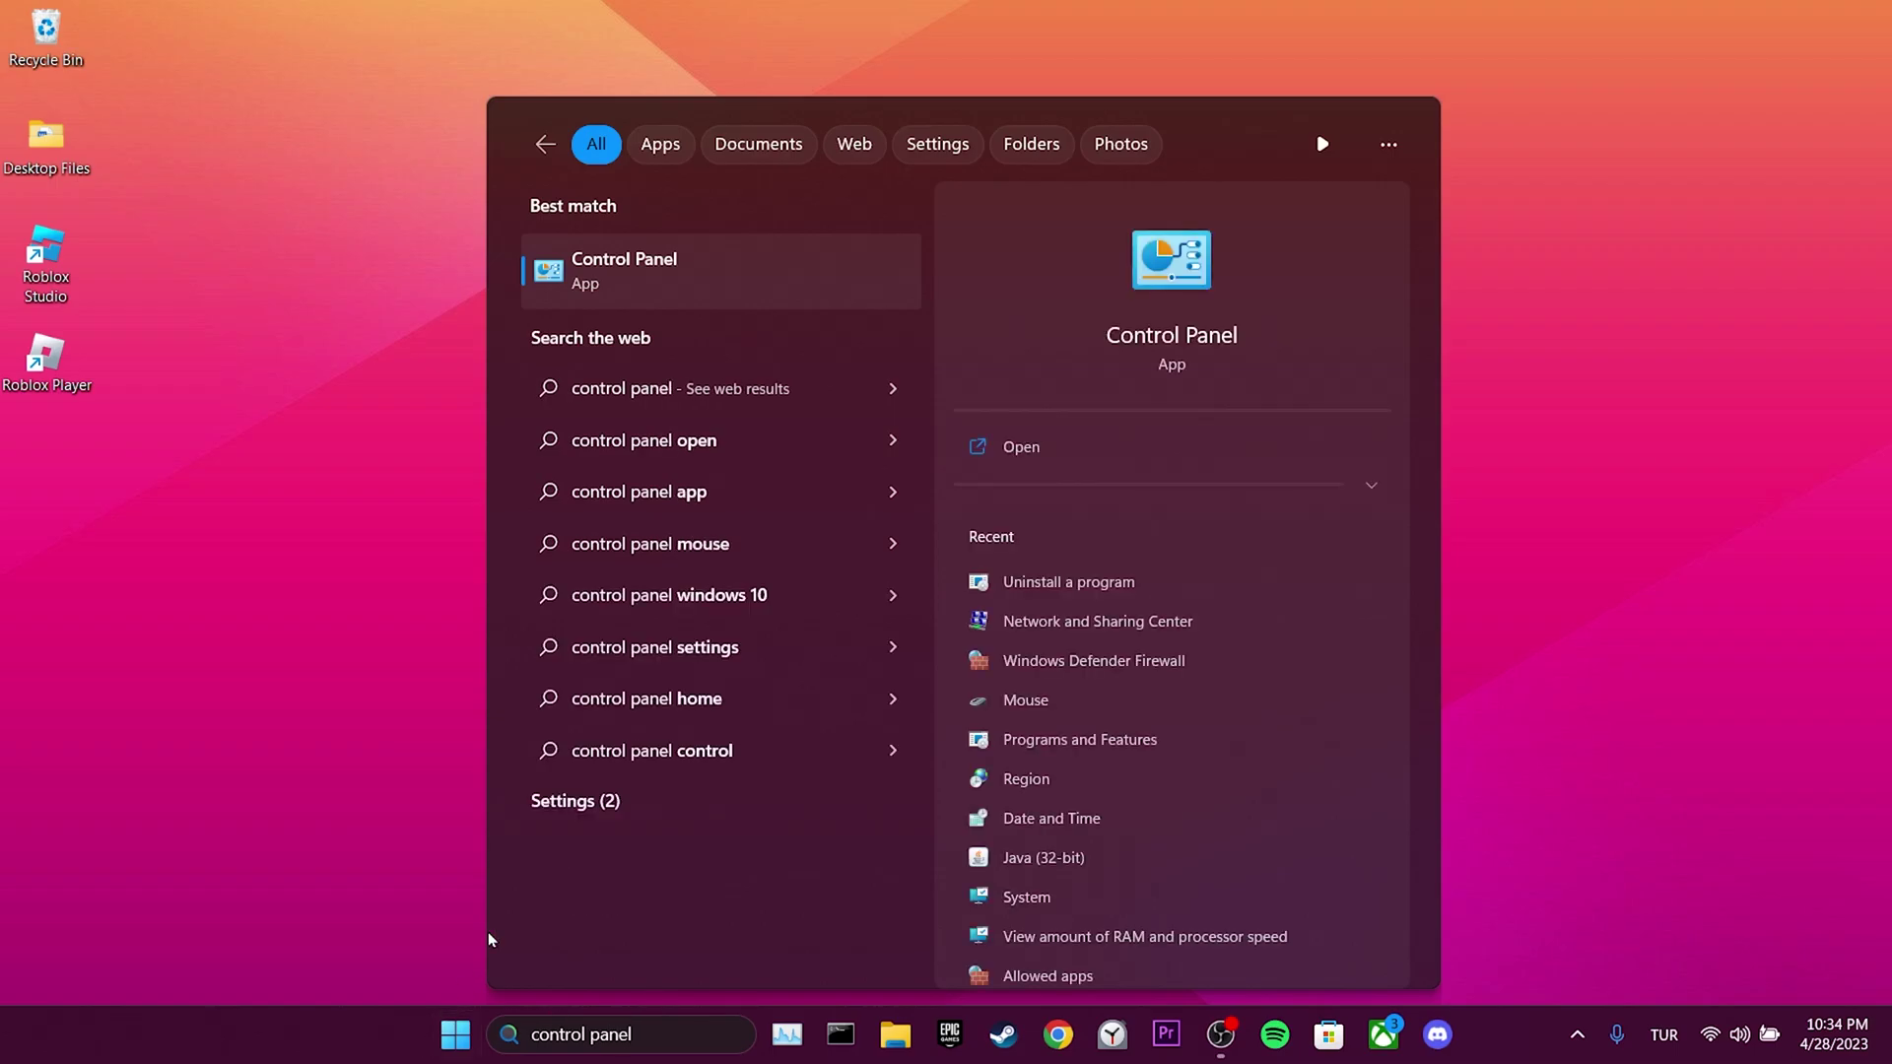
# Uninstall Roblox Player from Control Panel's Programs and Features list.
pyautogui.click(759, 279)
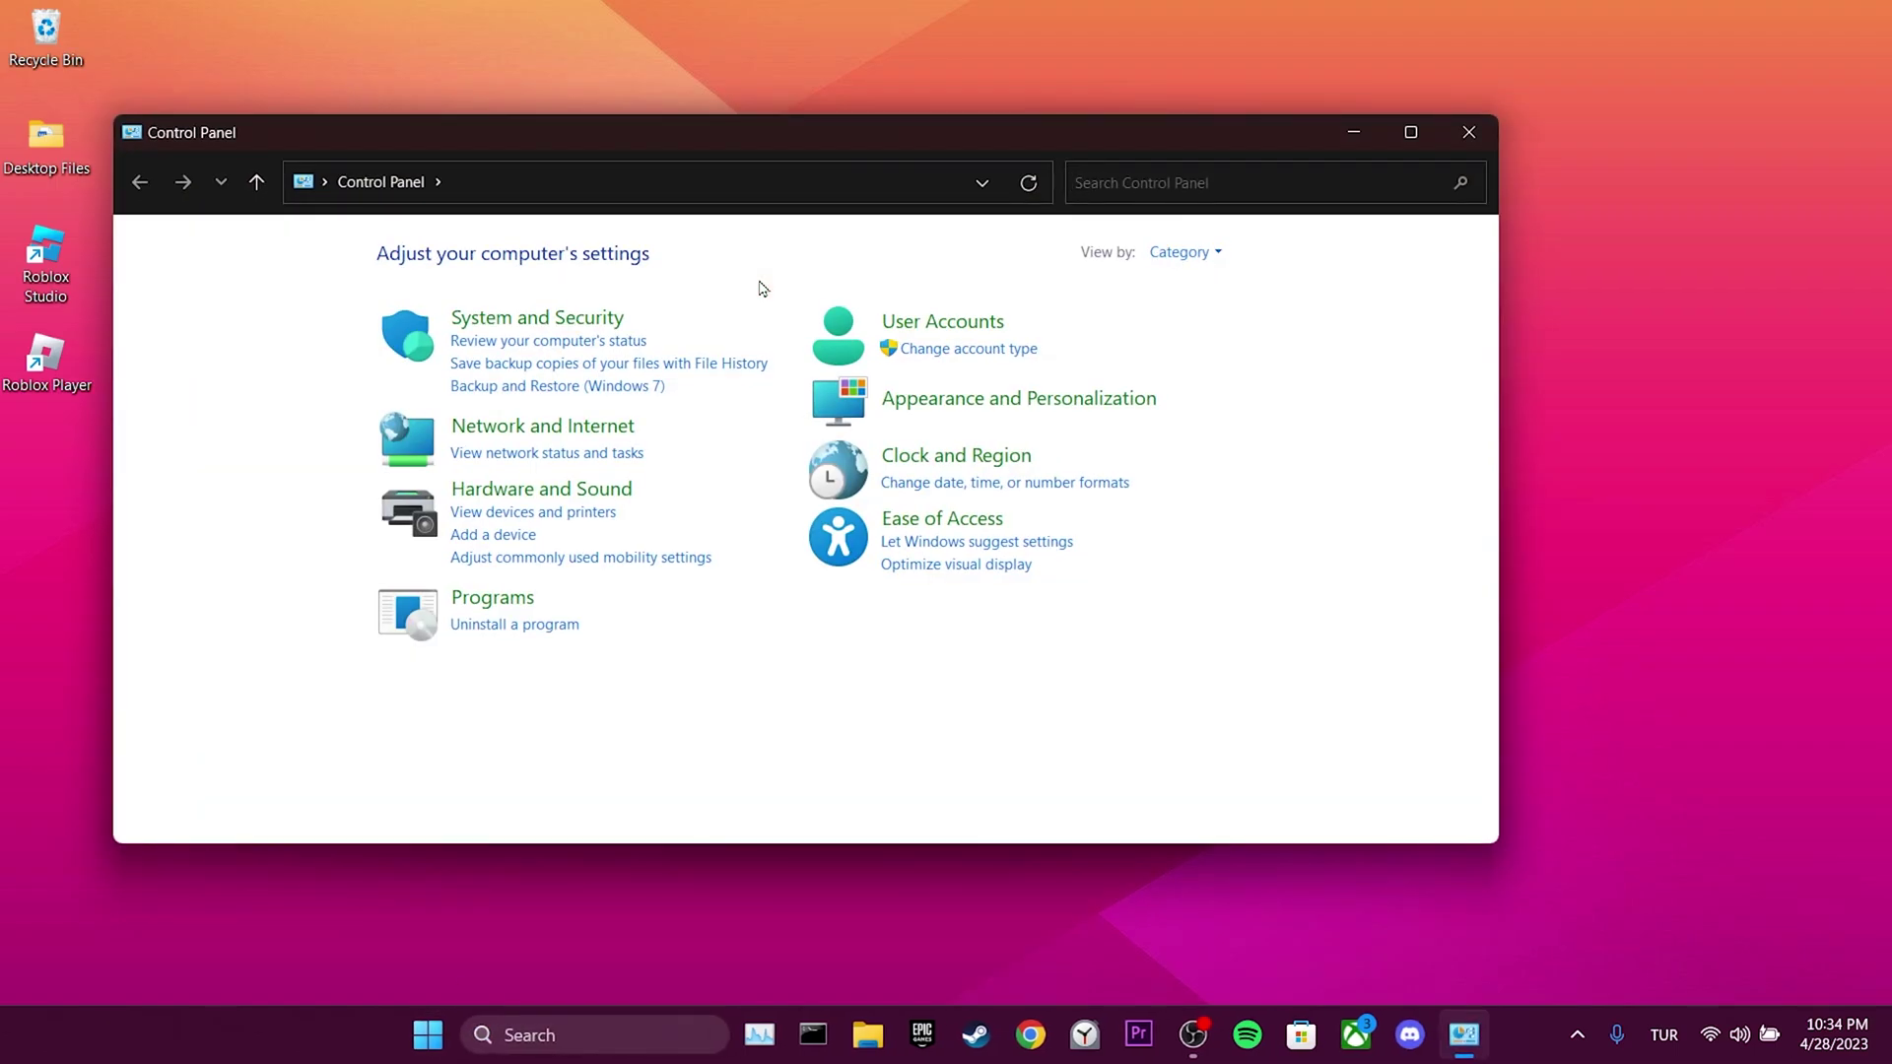
pyautogui.click(499, 624)
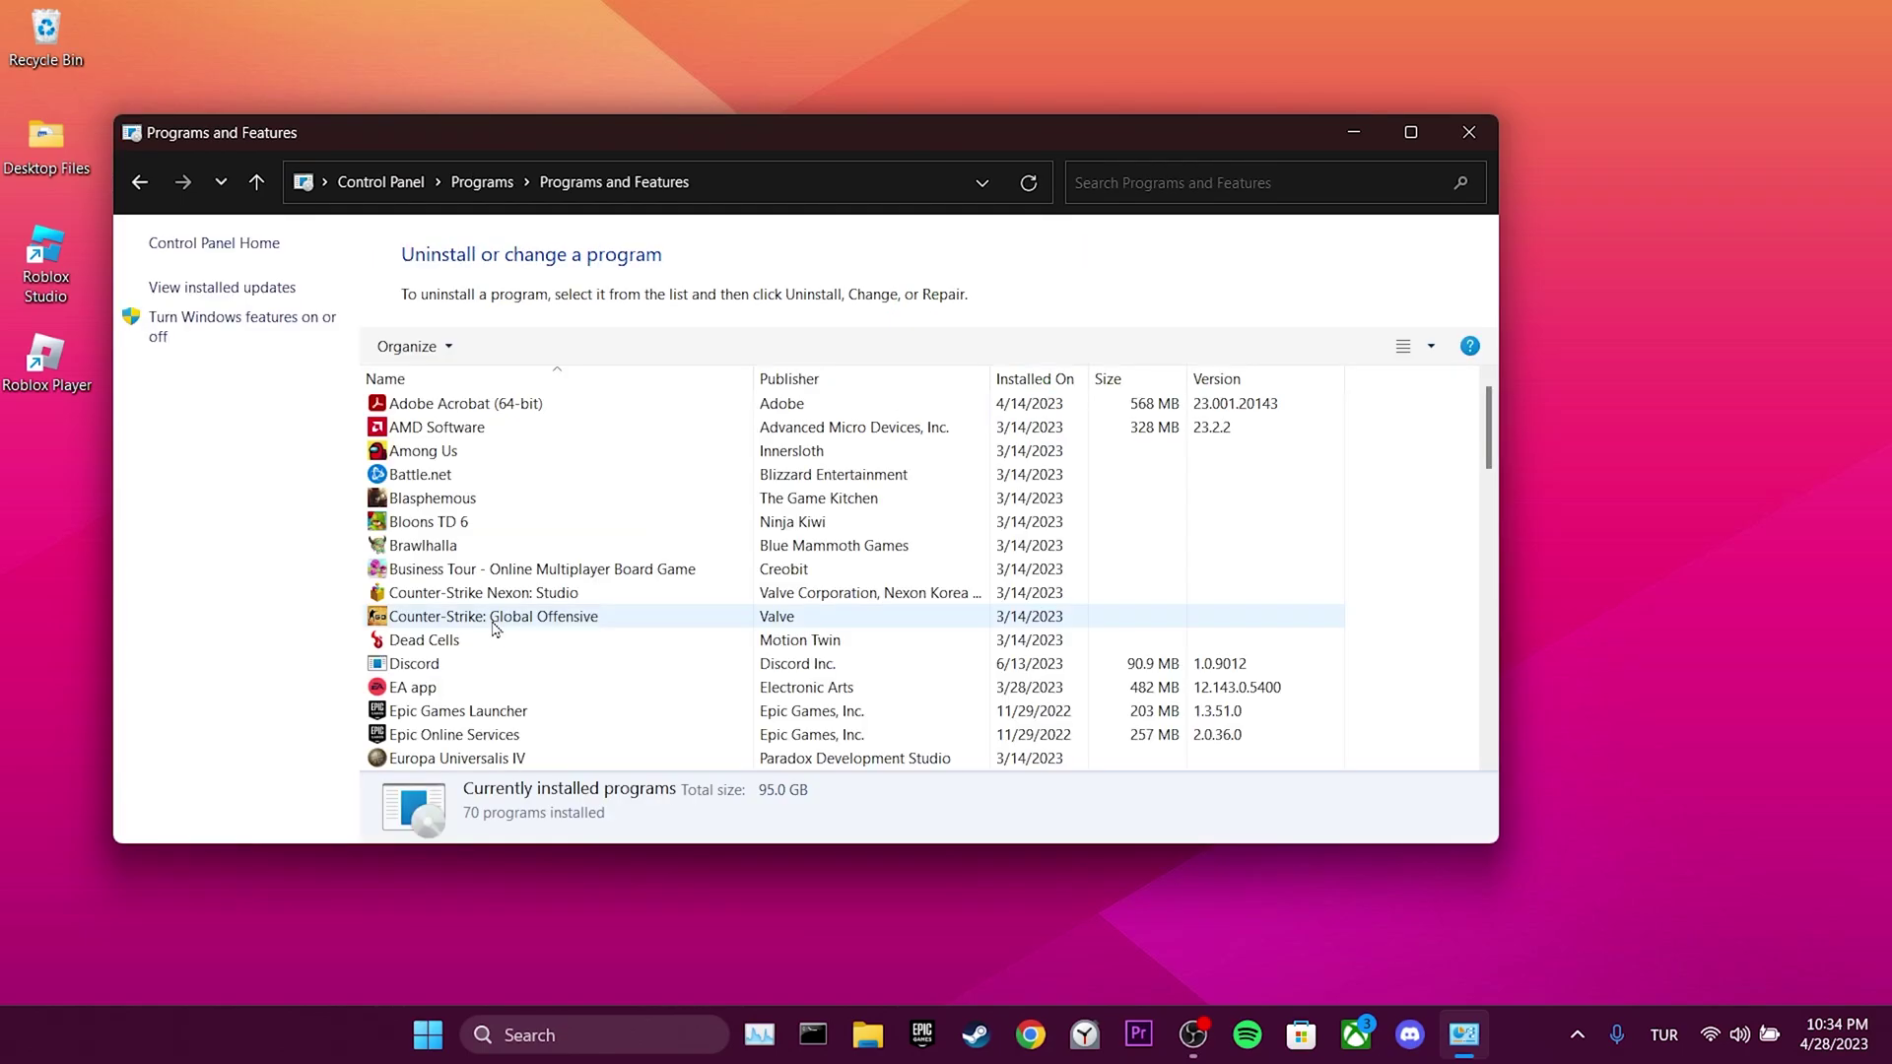
pyautogui.press('r')
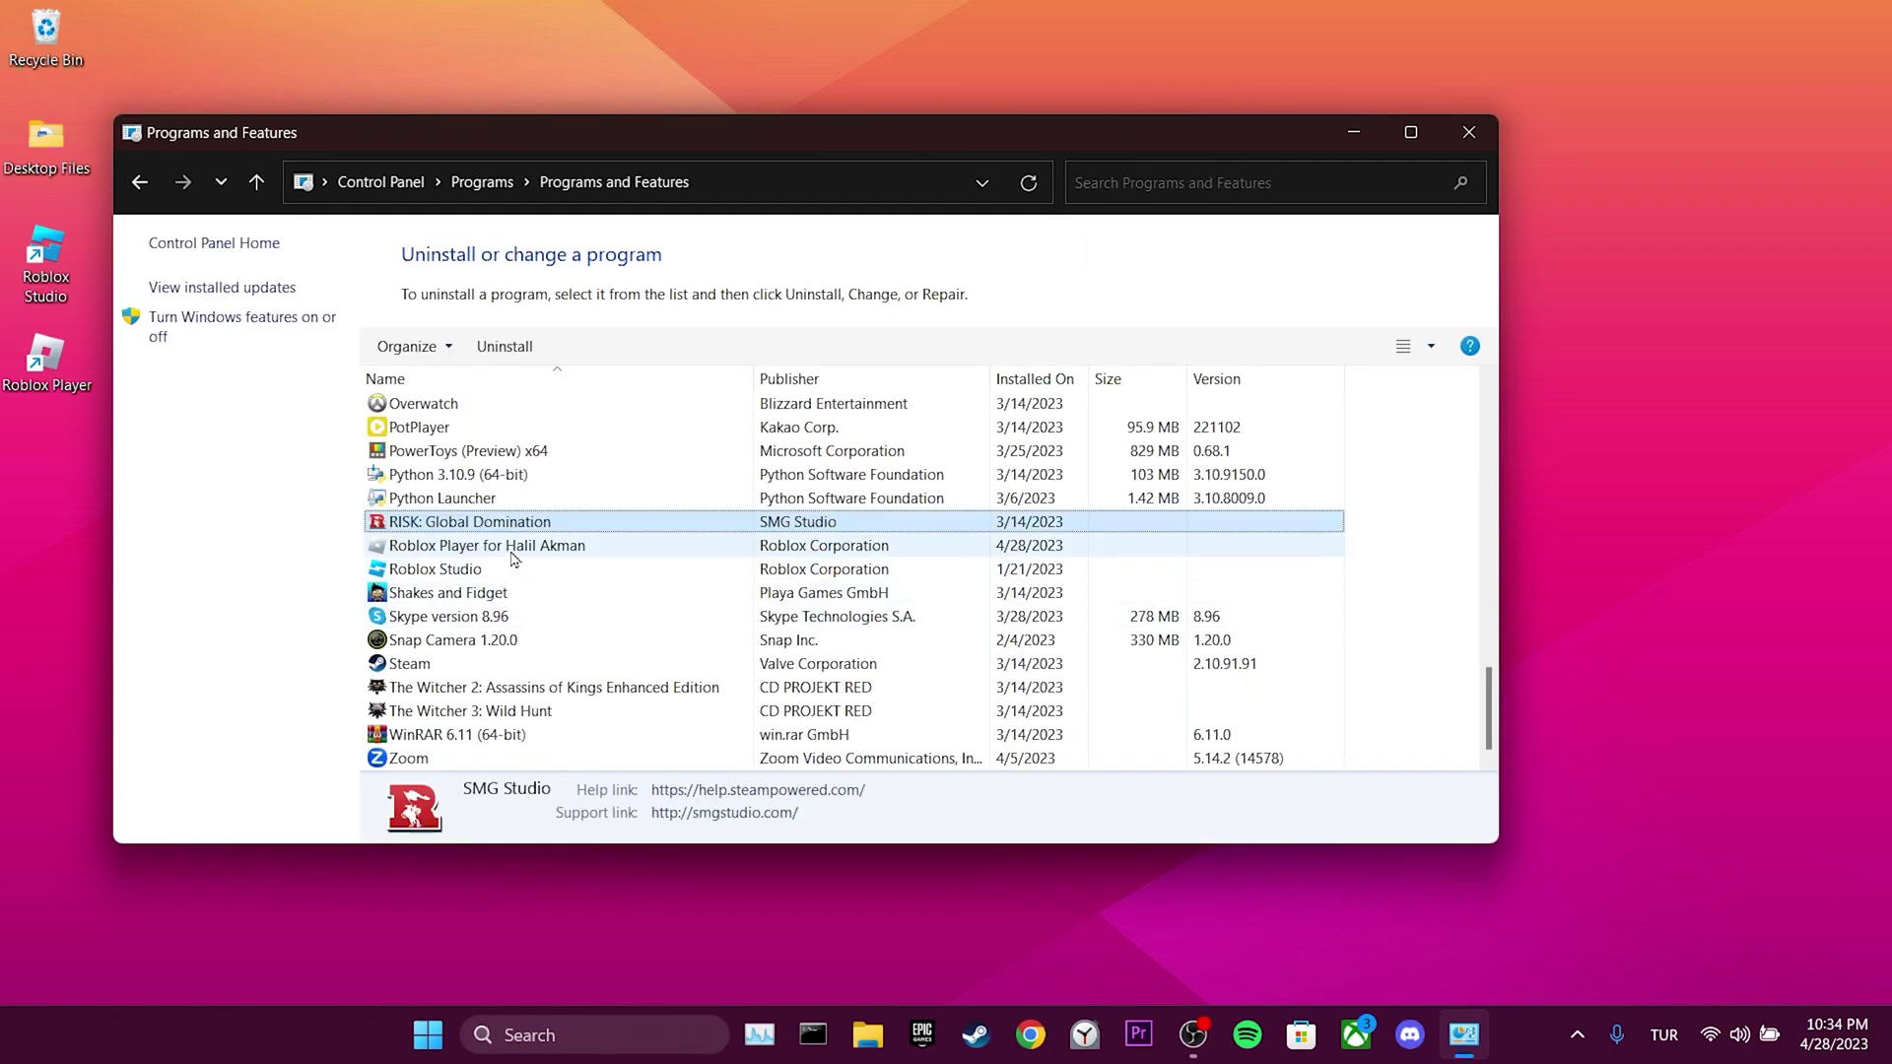
pyautogui.click(509, 550)
pyautogui.rightClick(517, 550)
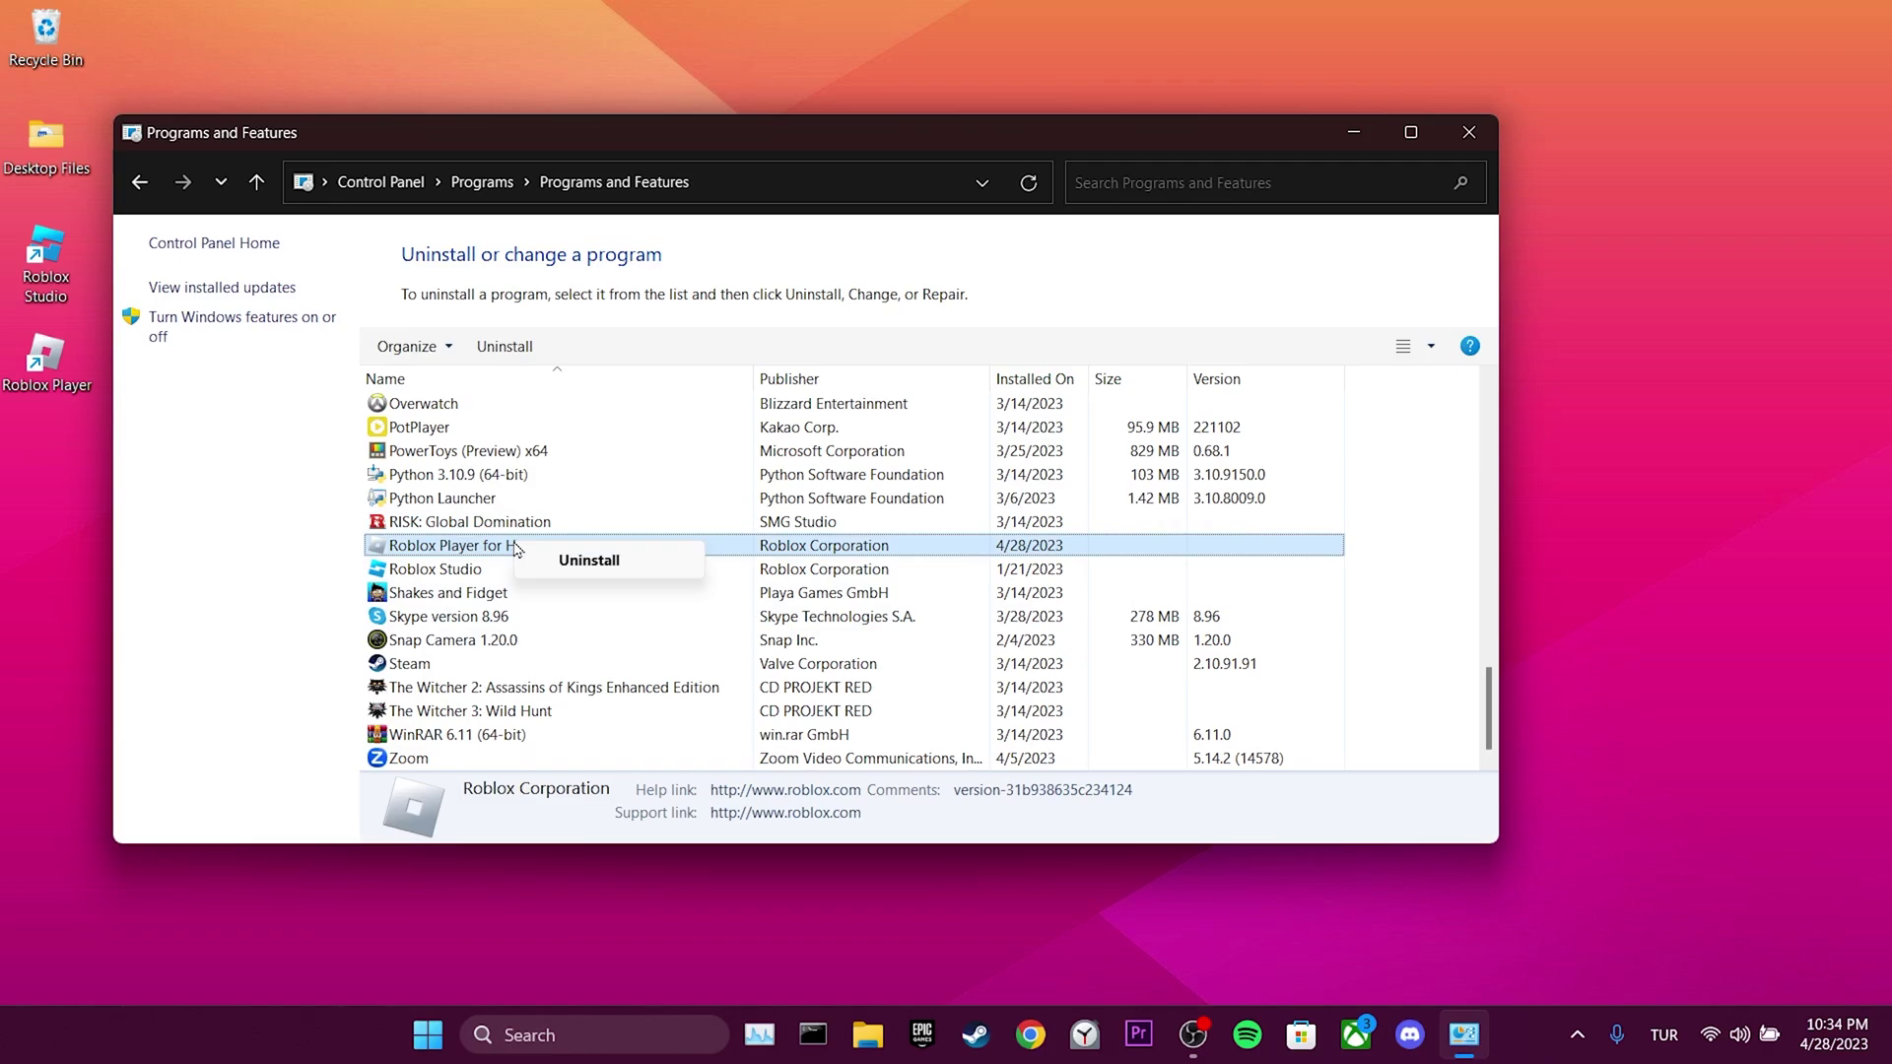
pyautogui.click(546, 557)
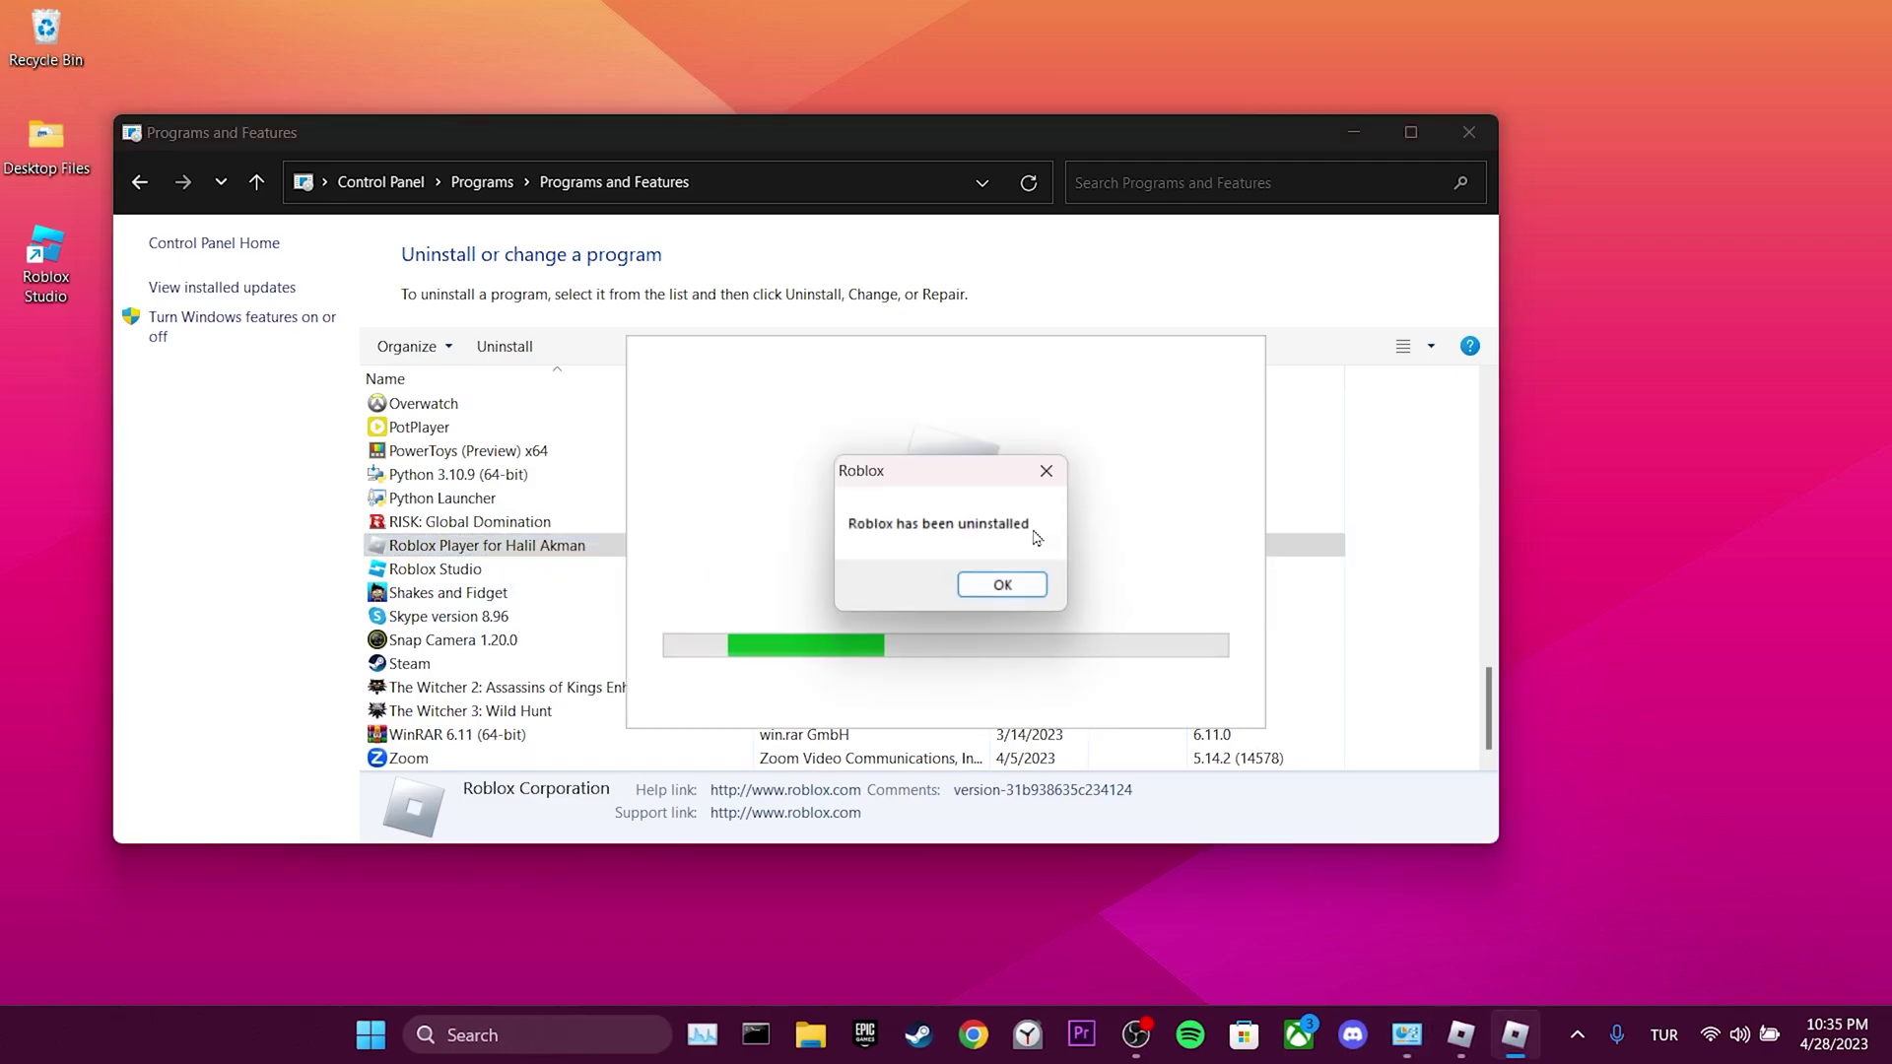
pyautogui.click(976, 589)
pyautogui.press('f')
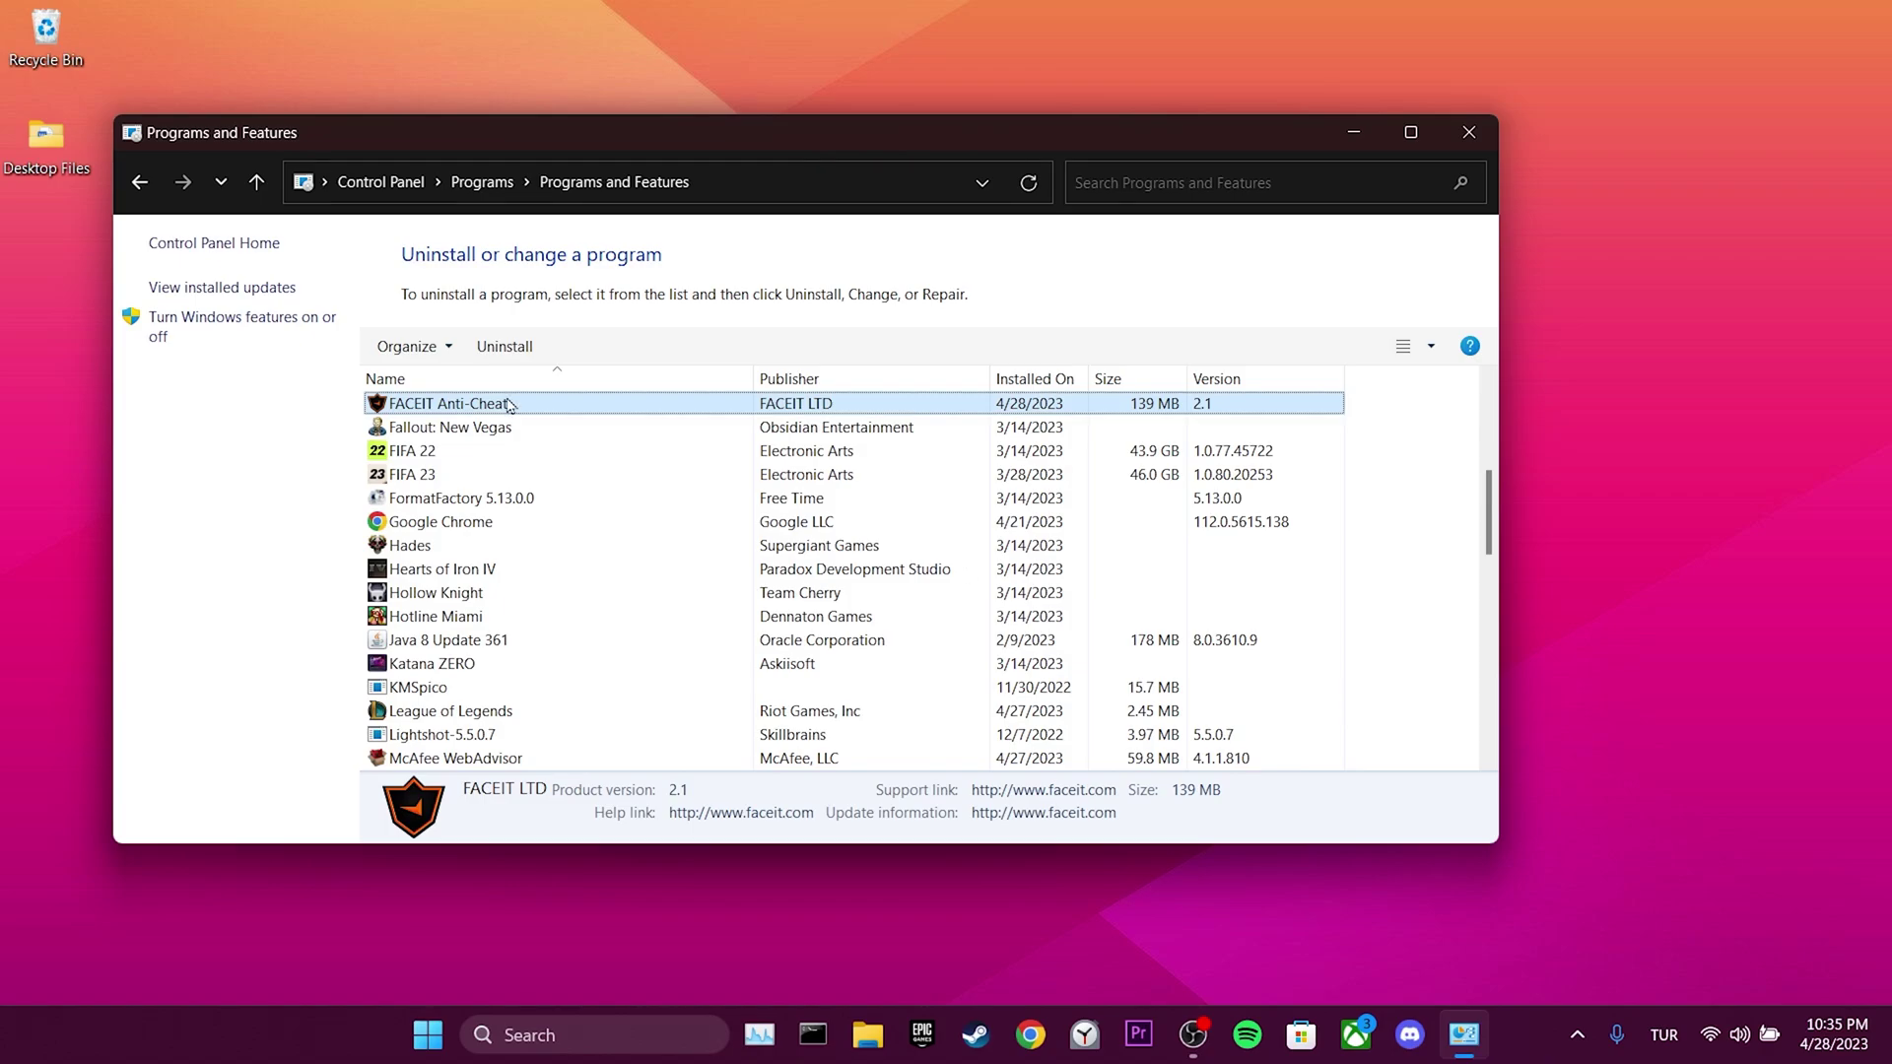
# Uninstall FACEIT Anti-Cheat, confirm the removal, and close Programs and Features.
pyautogui.rightClick(508, 404)
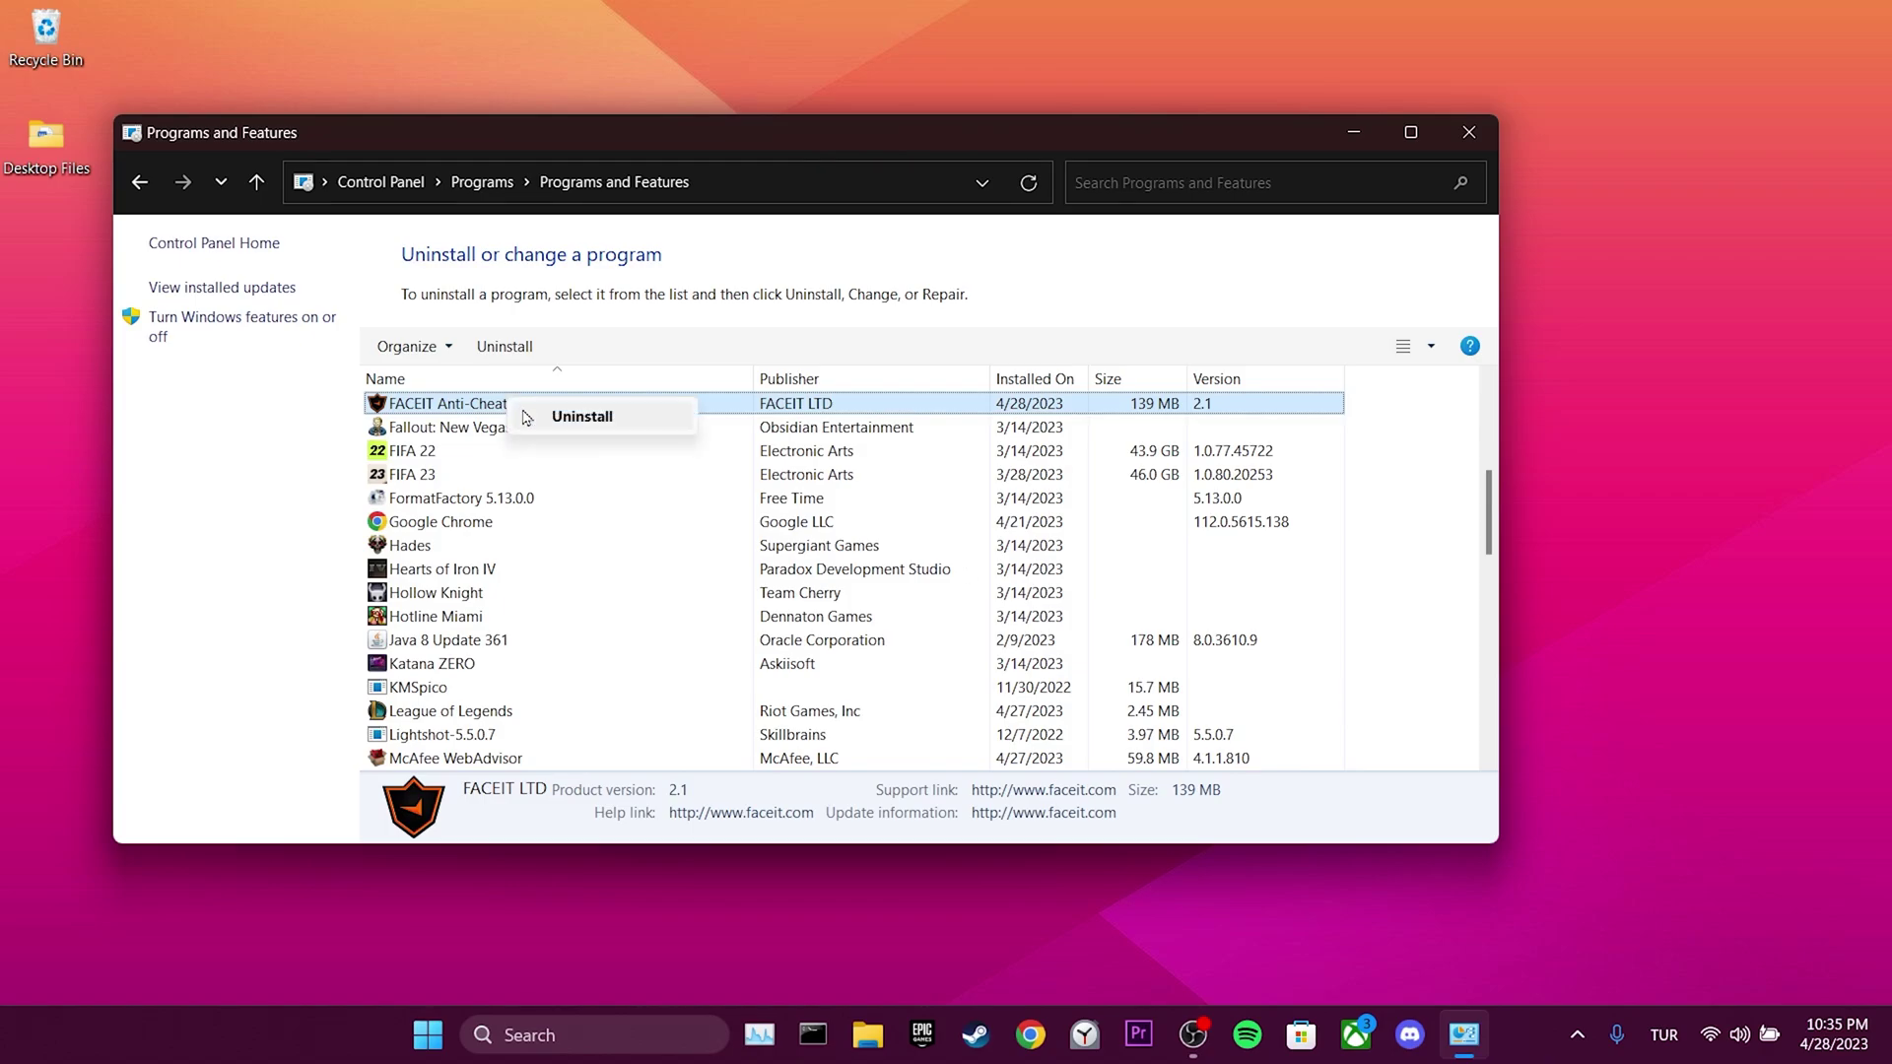
pyautogui.click(551, 411)
pyautogui.click(1044, 607)
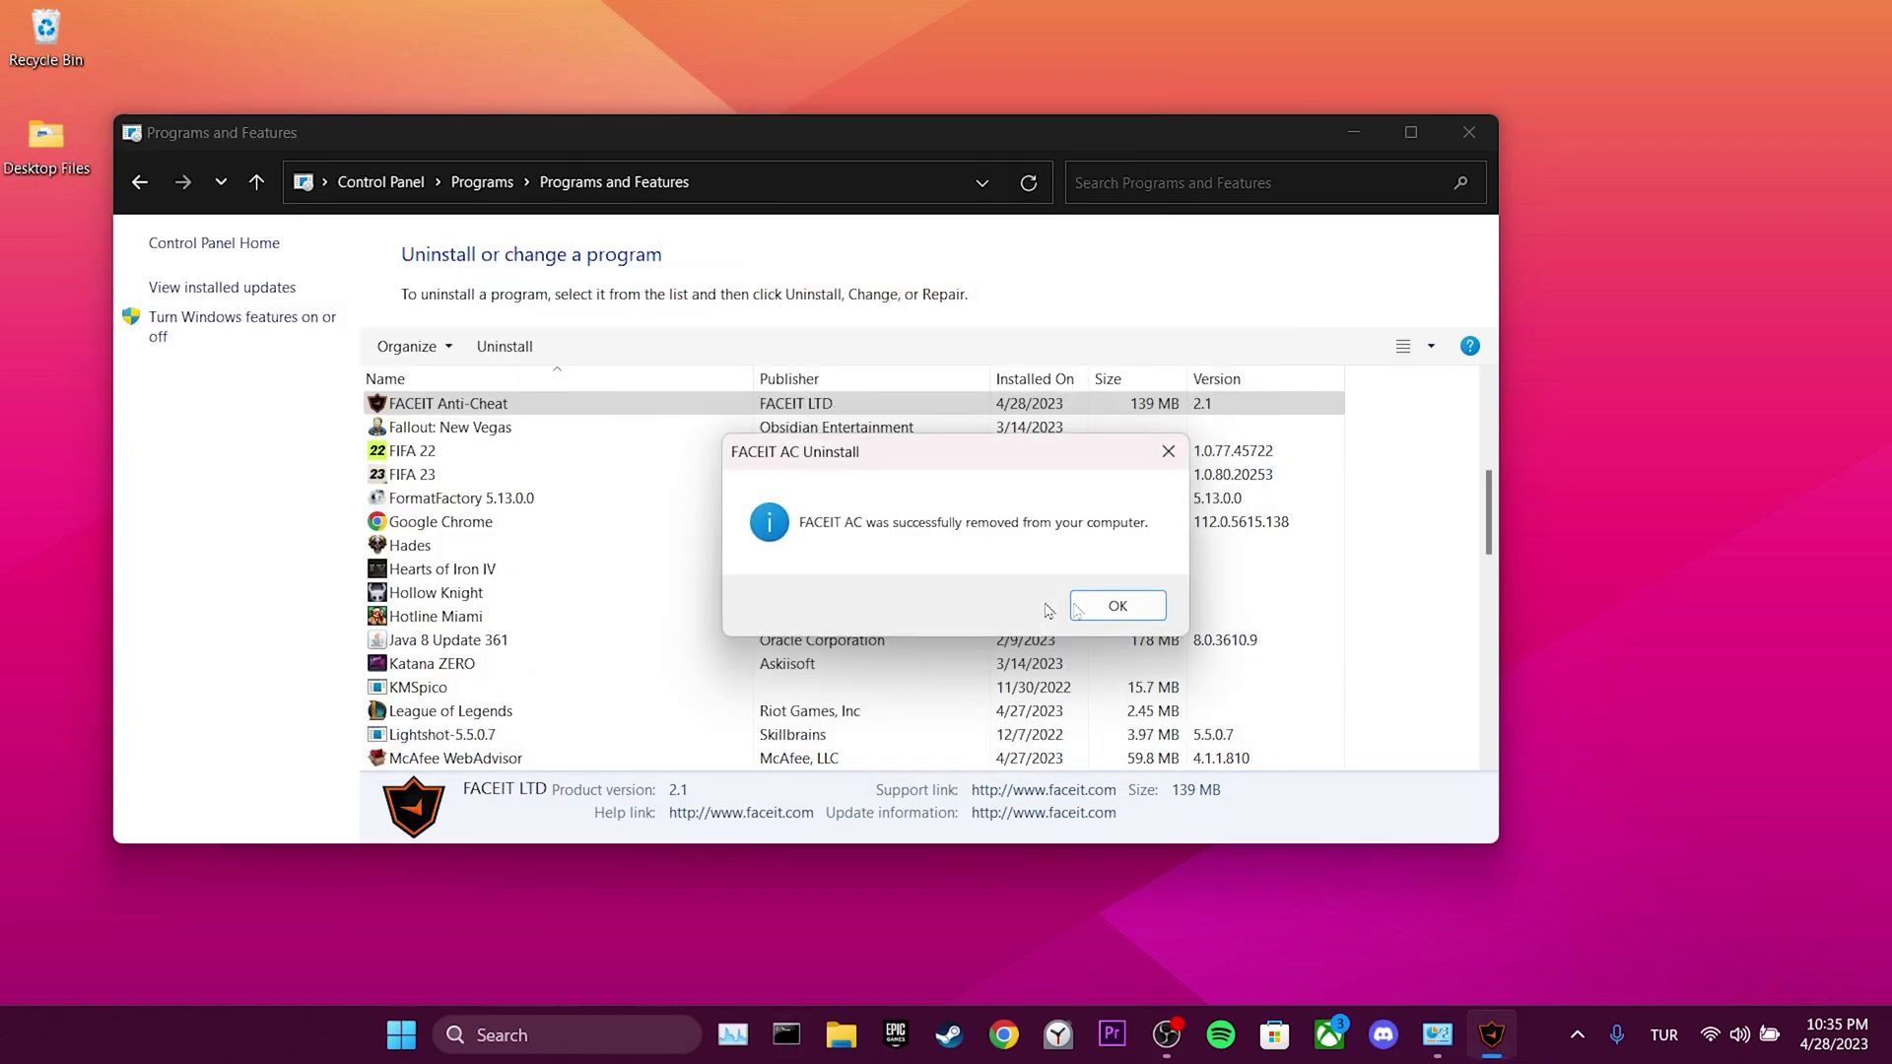
pyautogui.click(1119, 608)
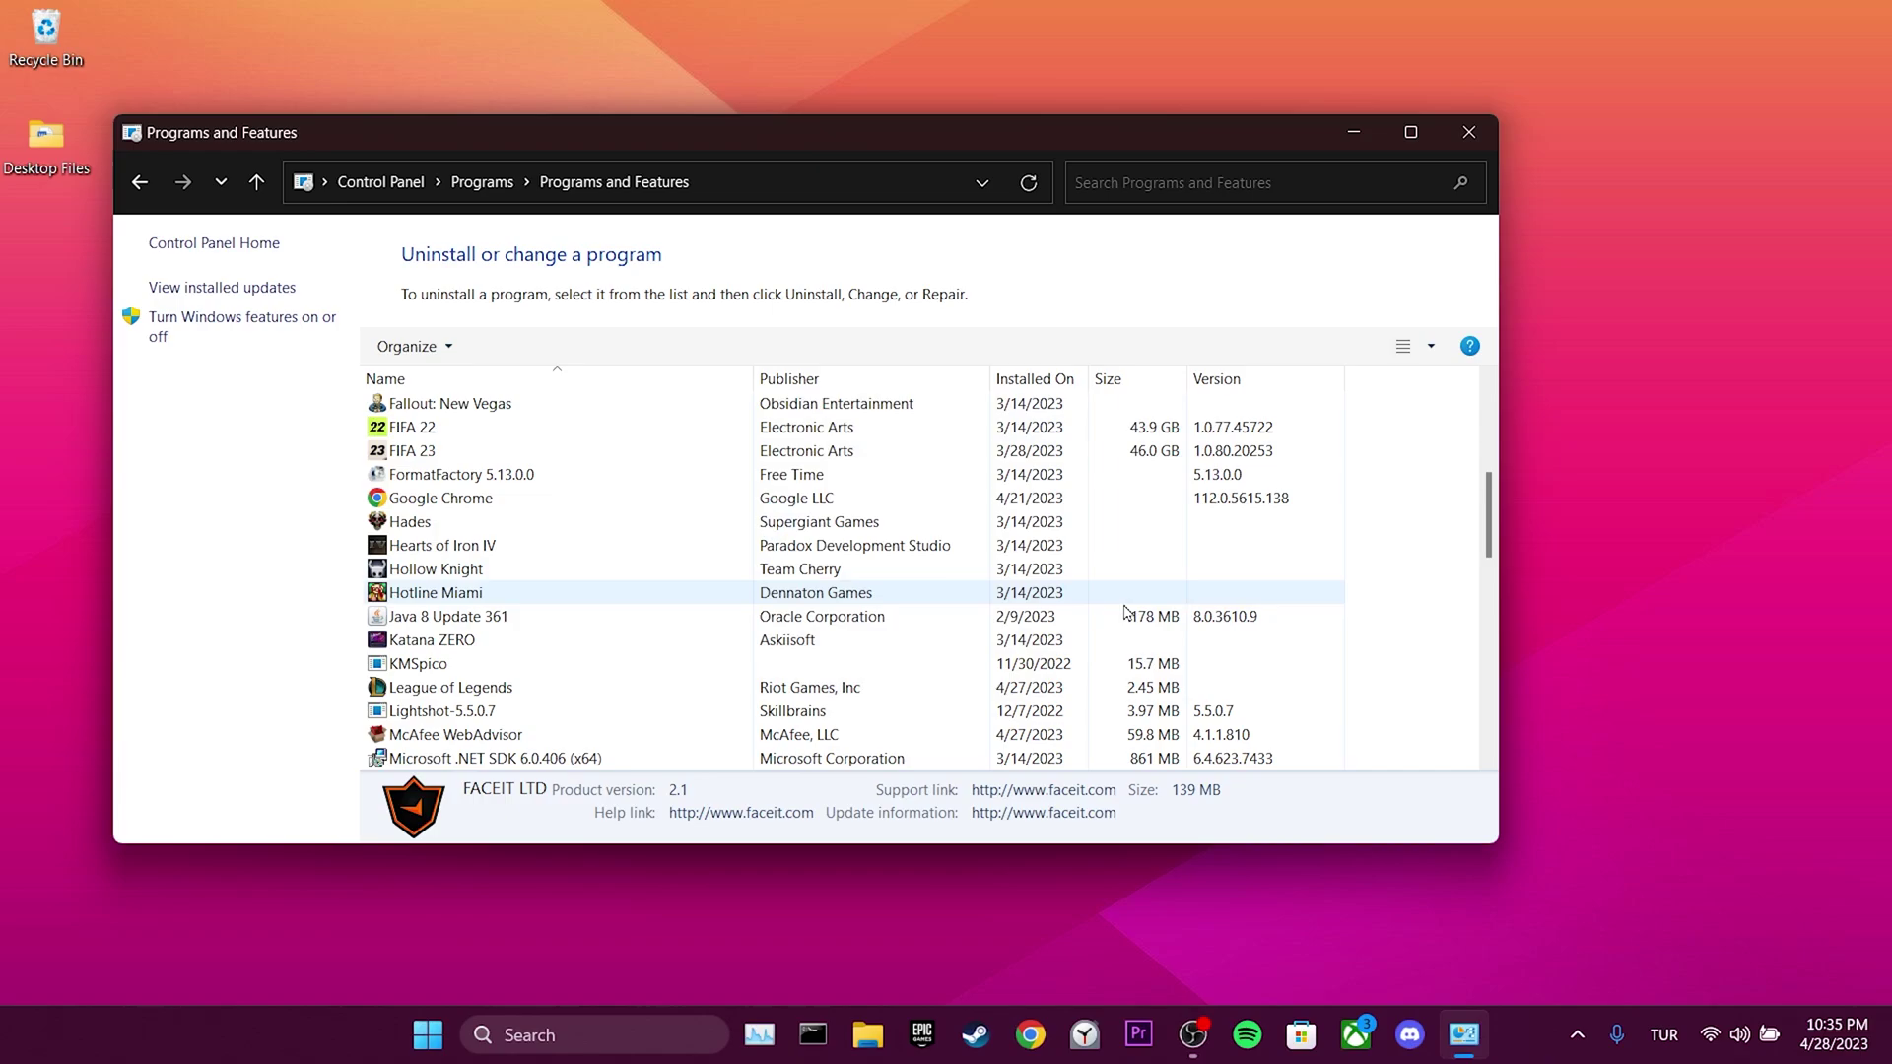
pyautogui.hotkey('alt', 'F4')
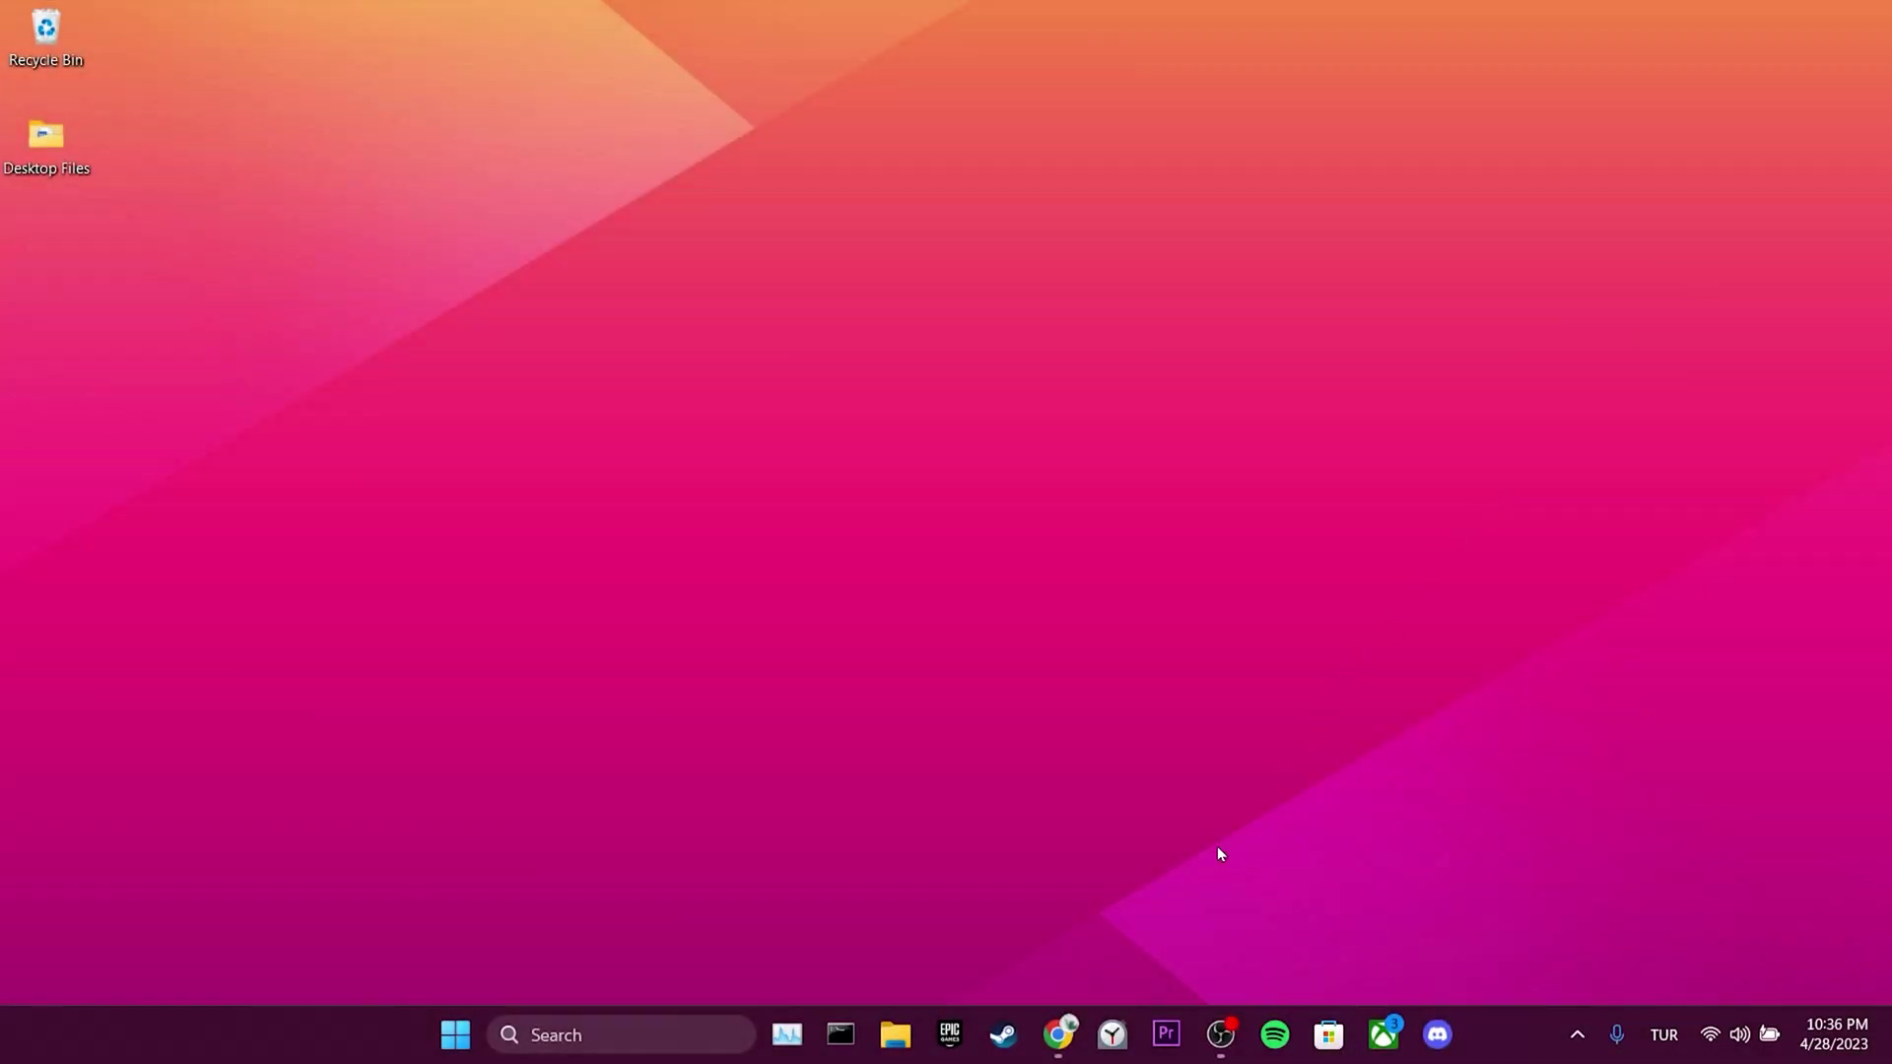
# Download the Roblox installer via Play on the Tropical Resort Tycoon game page.
pyautogui.click(1058, 1032)
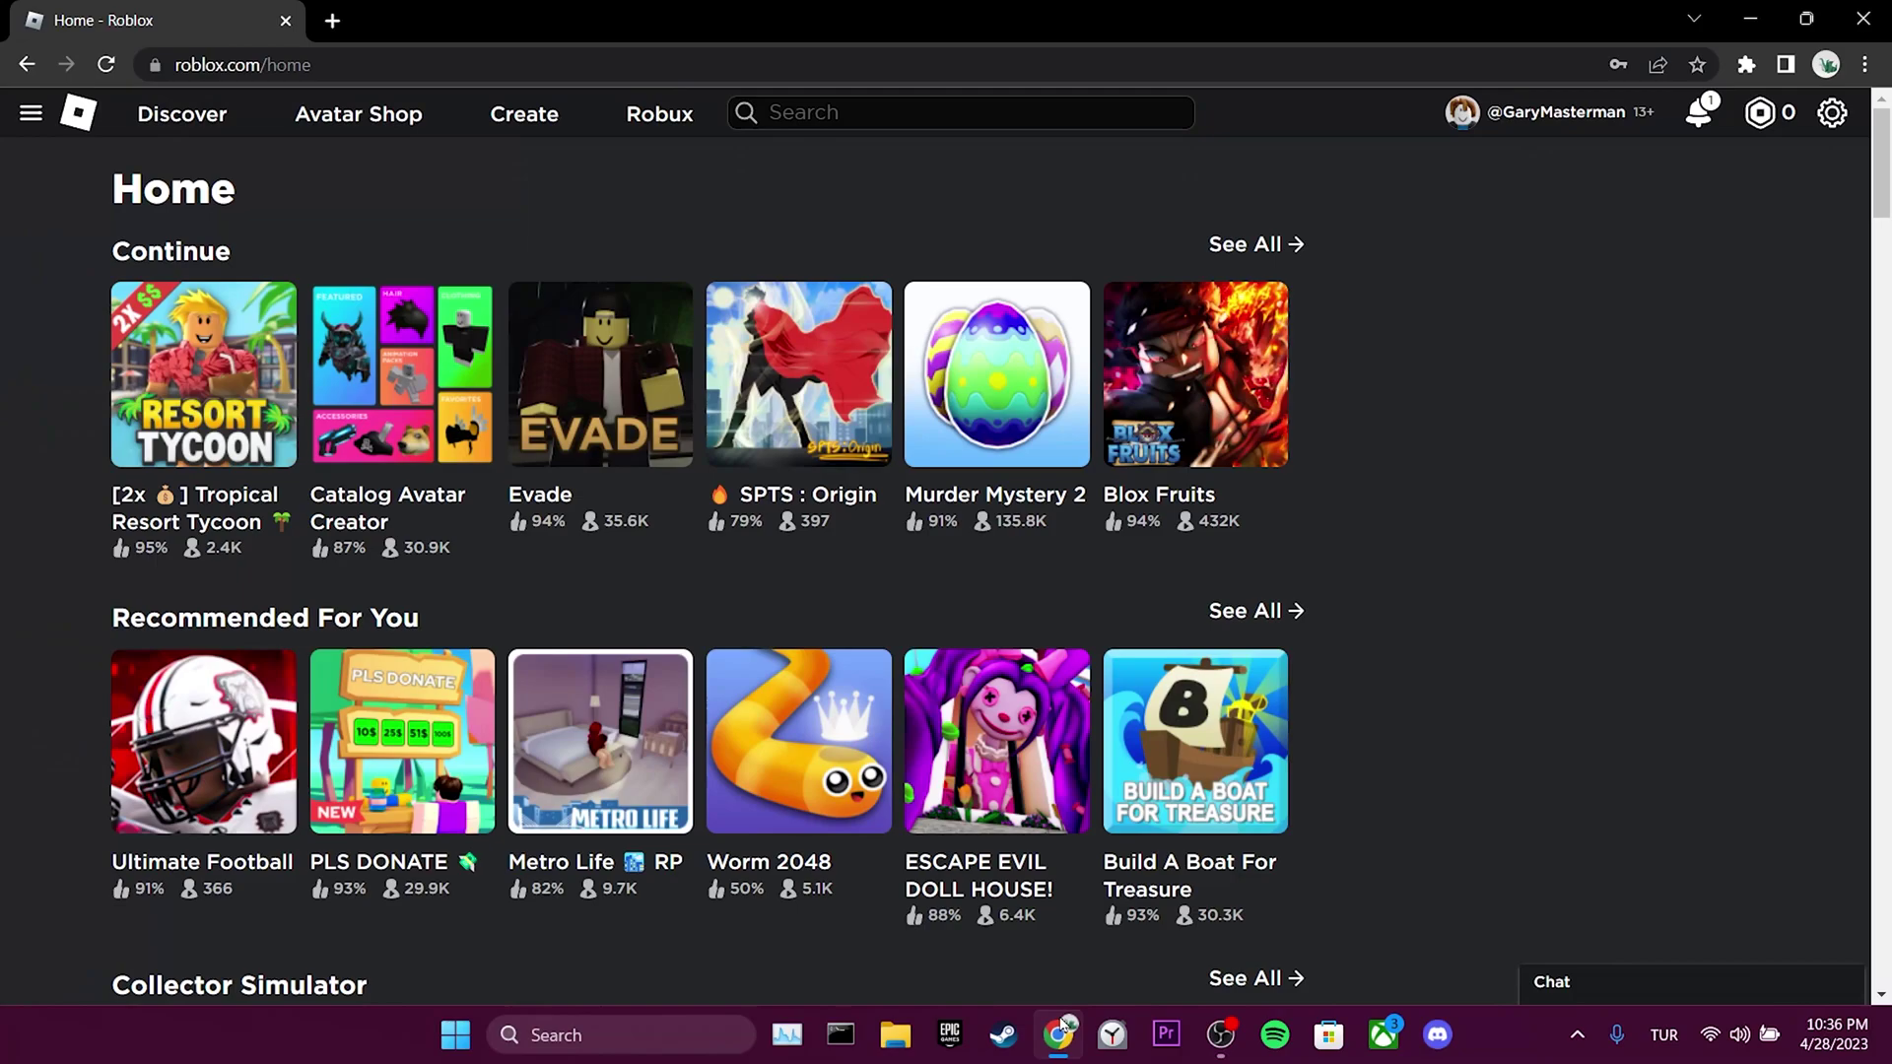
pyautogui.click(178, 393)
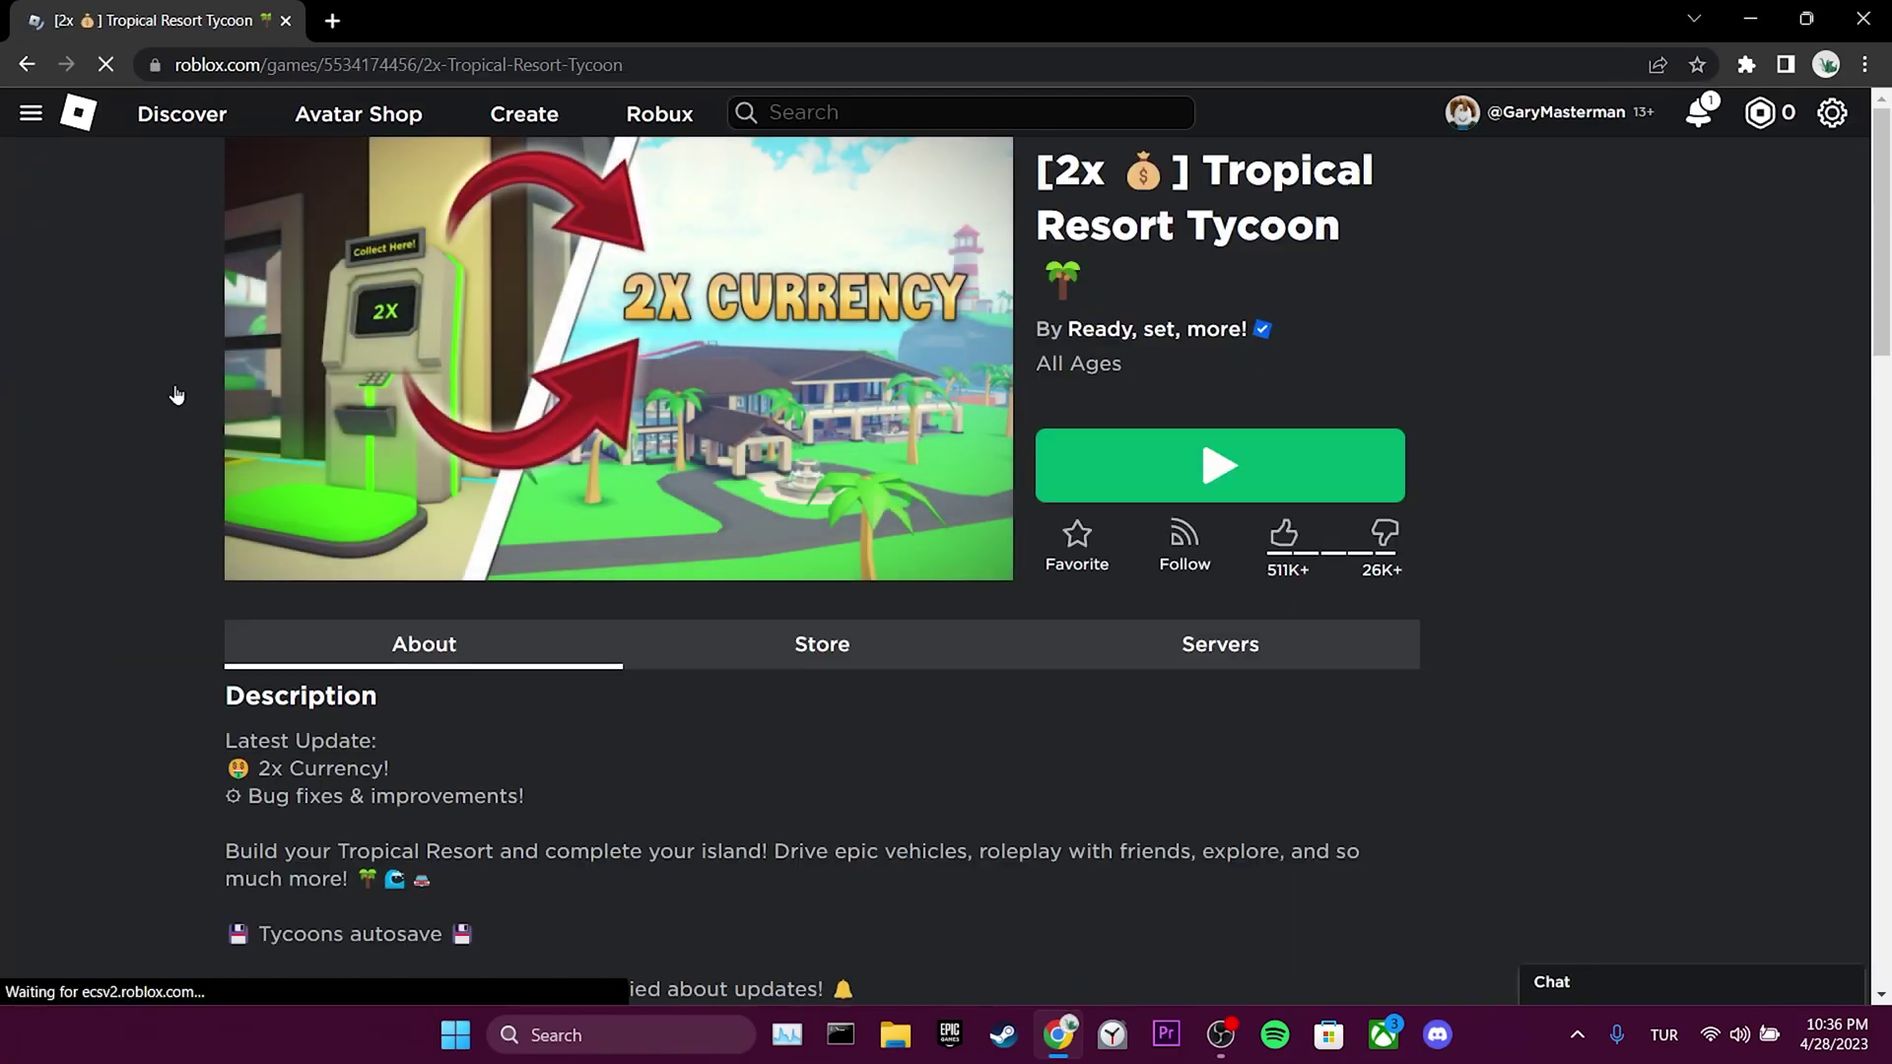
pyautogui.click(1133, 468)
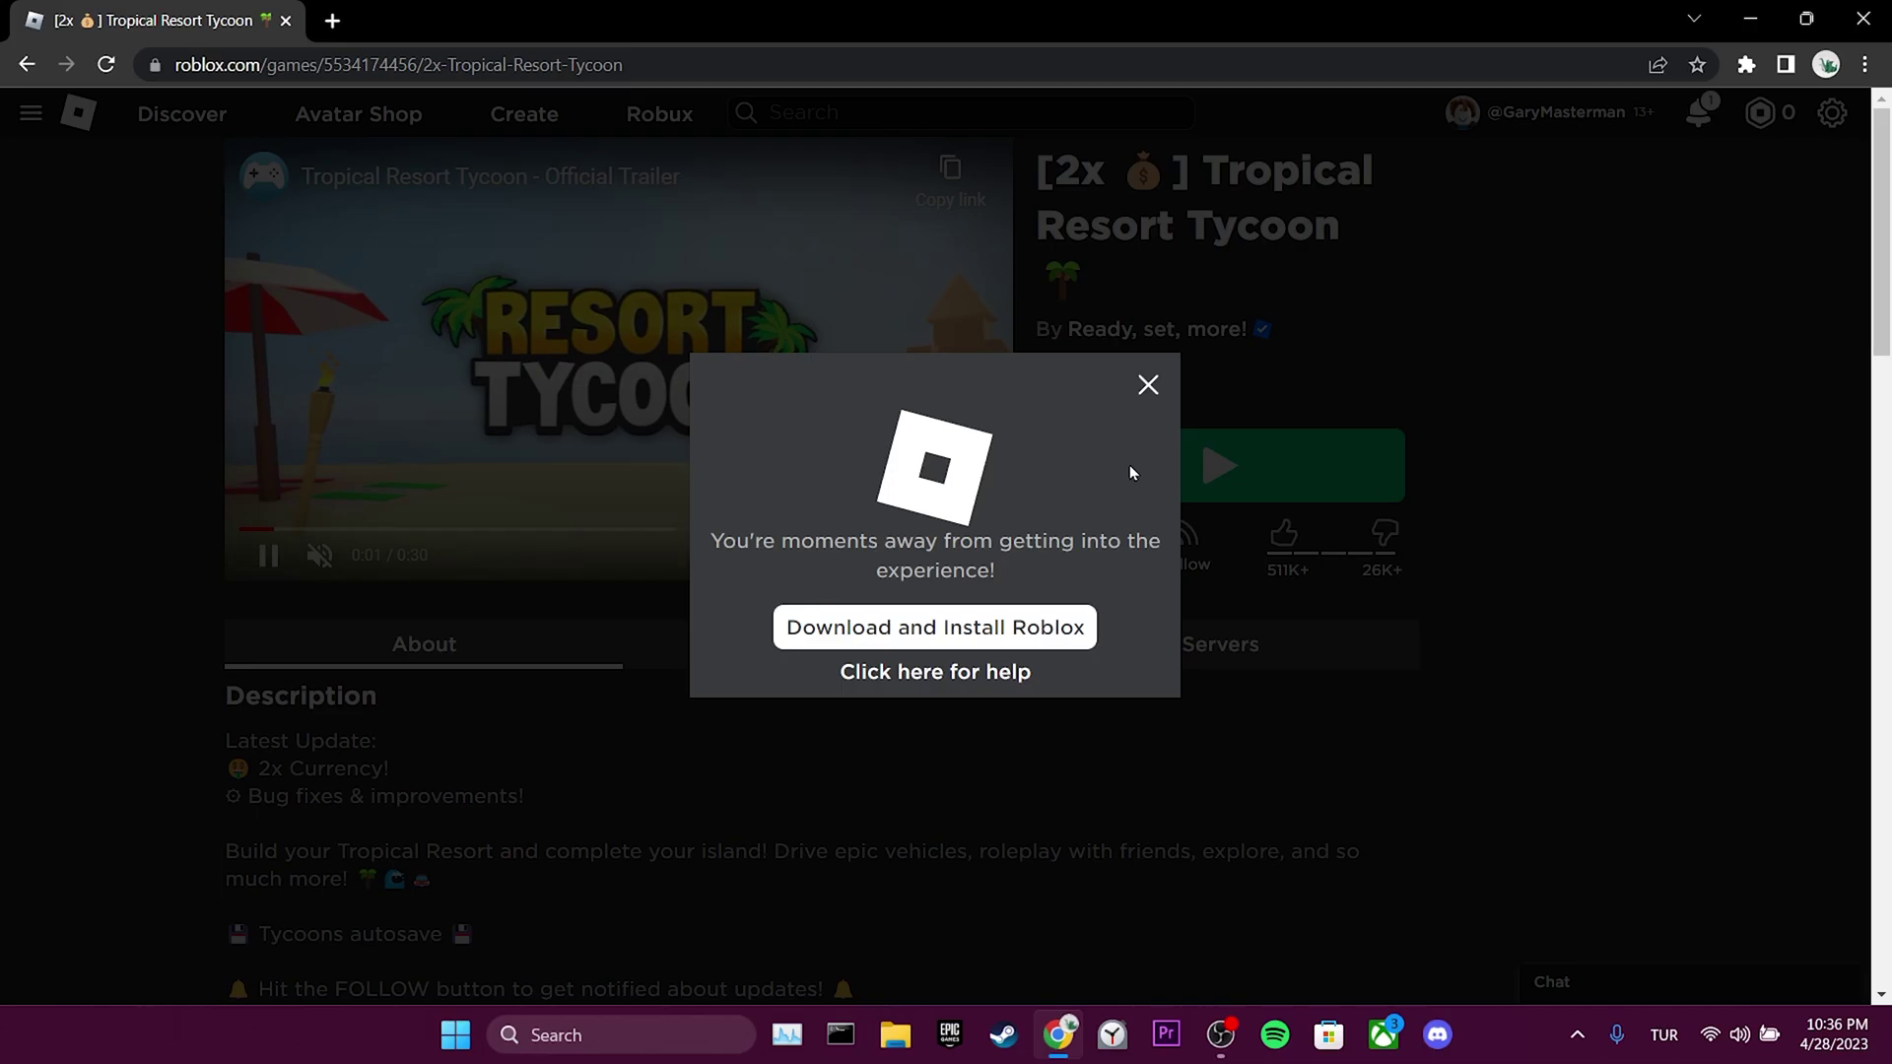
pyautogui.click(961, 627)
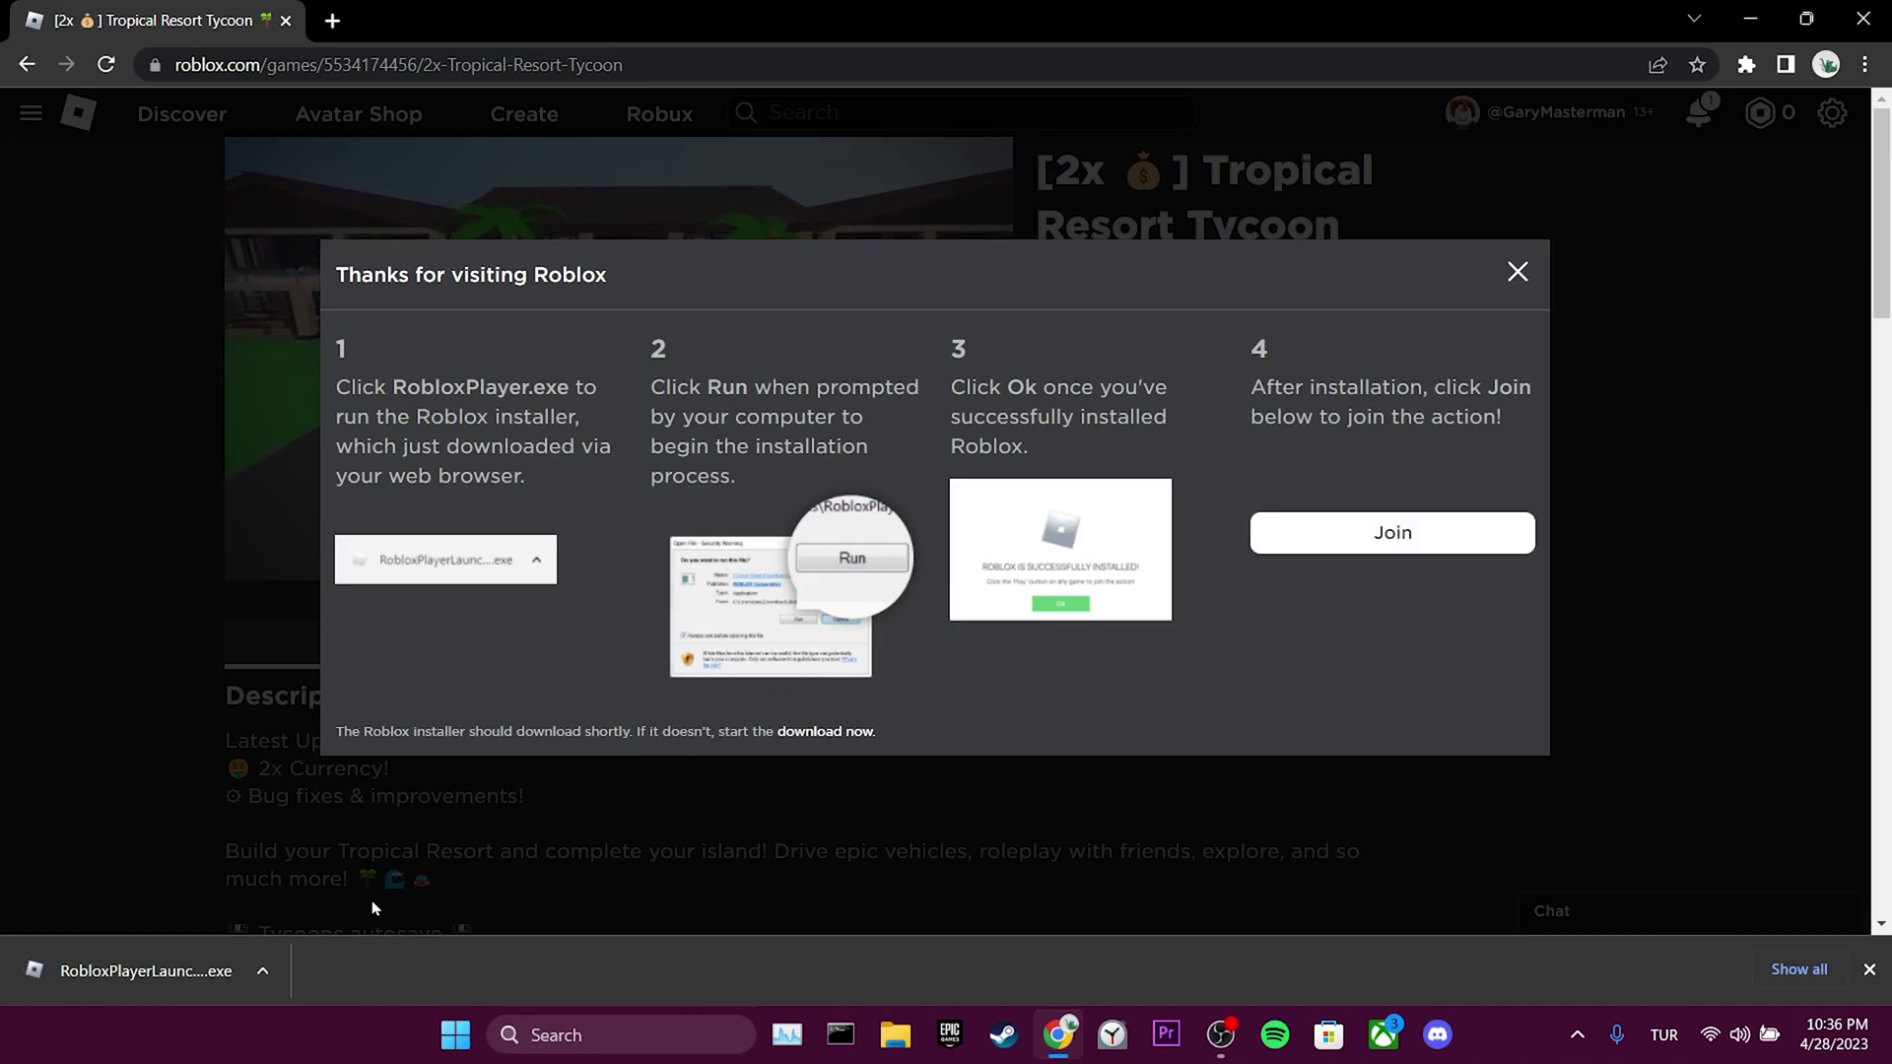
# Run RobloxPlayerLauncher.exe to install Roblox Player, then close Chrome.
pyautogui.click(146, 970)
pyautogui.click(1015, 543)
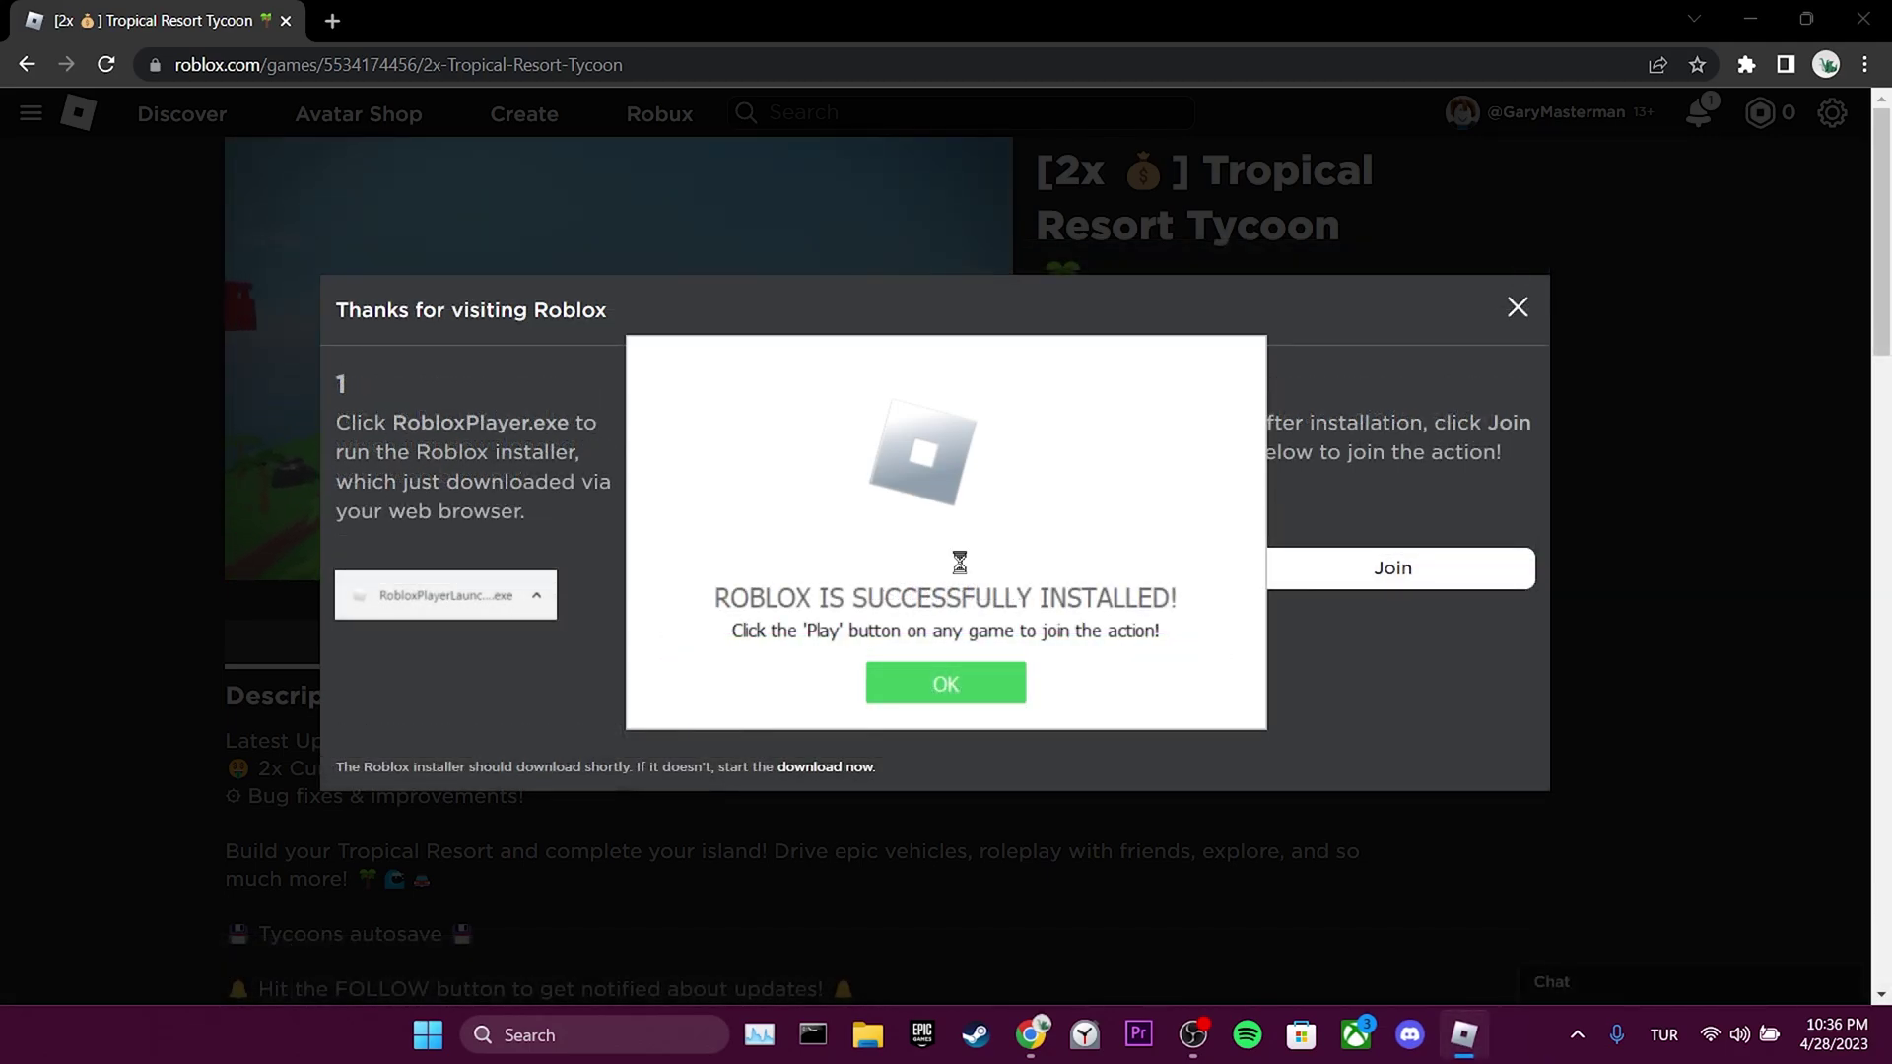
pyautogui.click(965, 675)
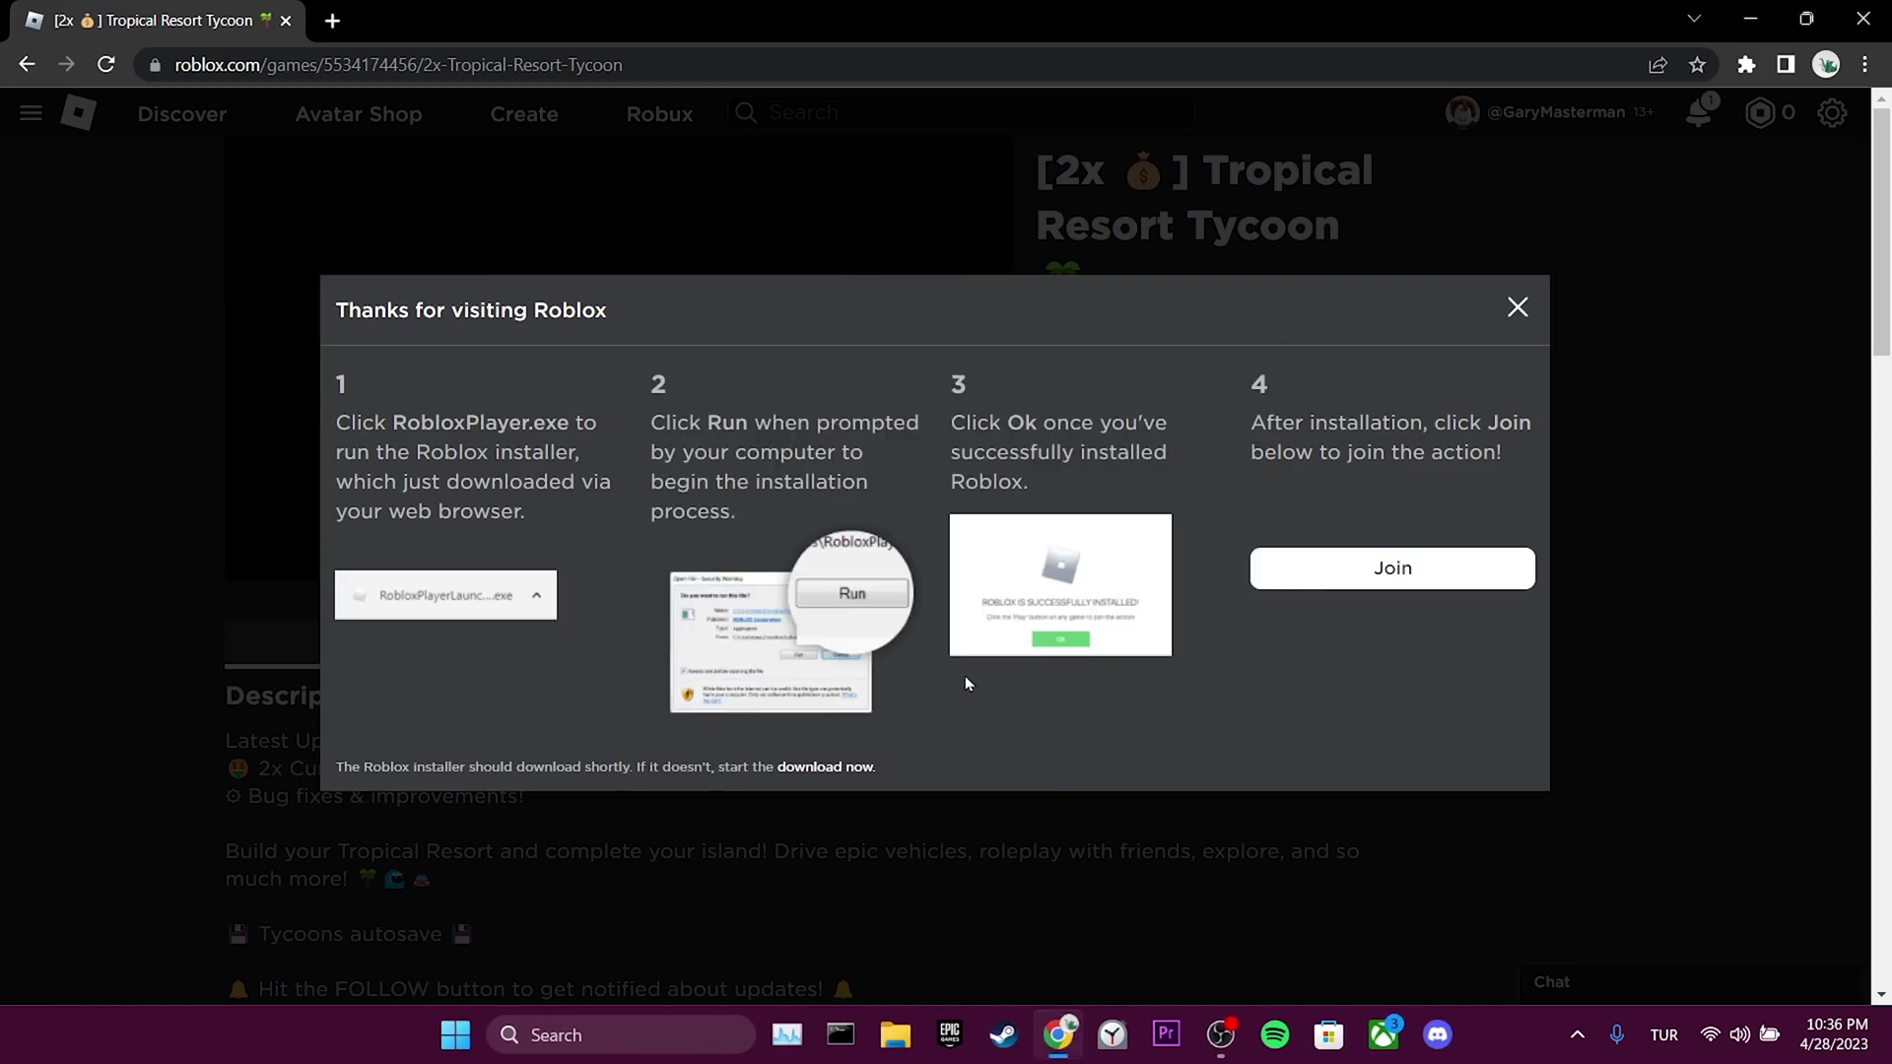
pyautogui.click(1861, 20)
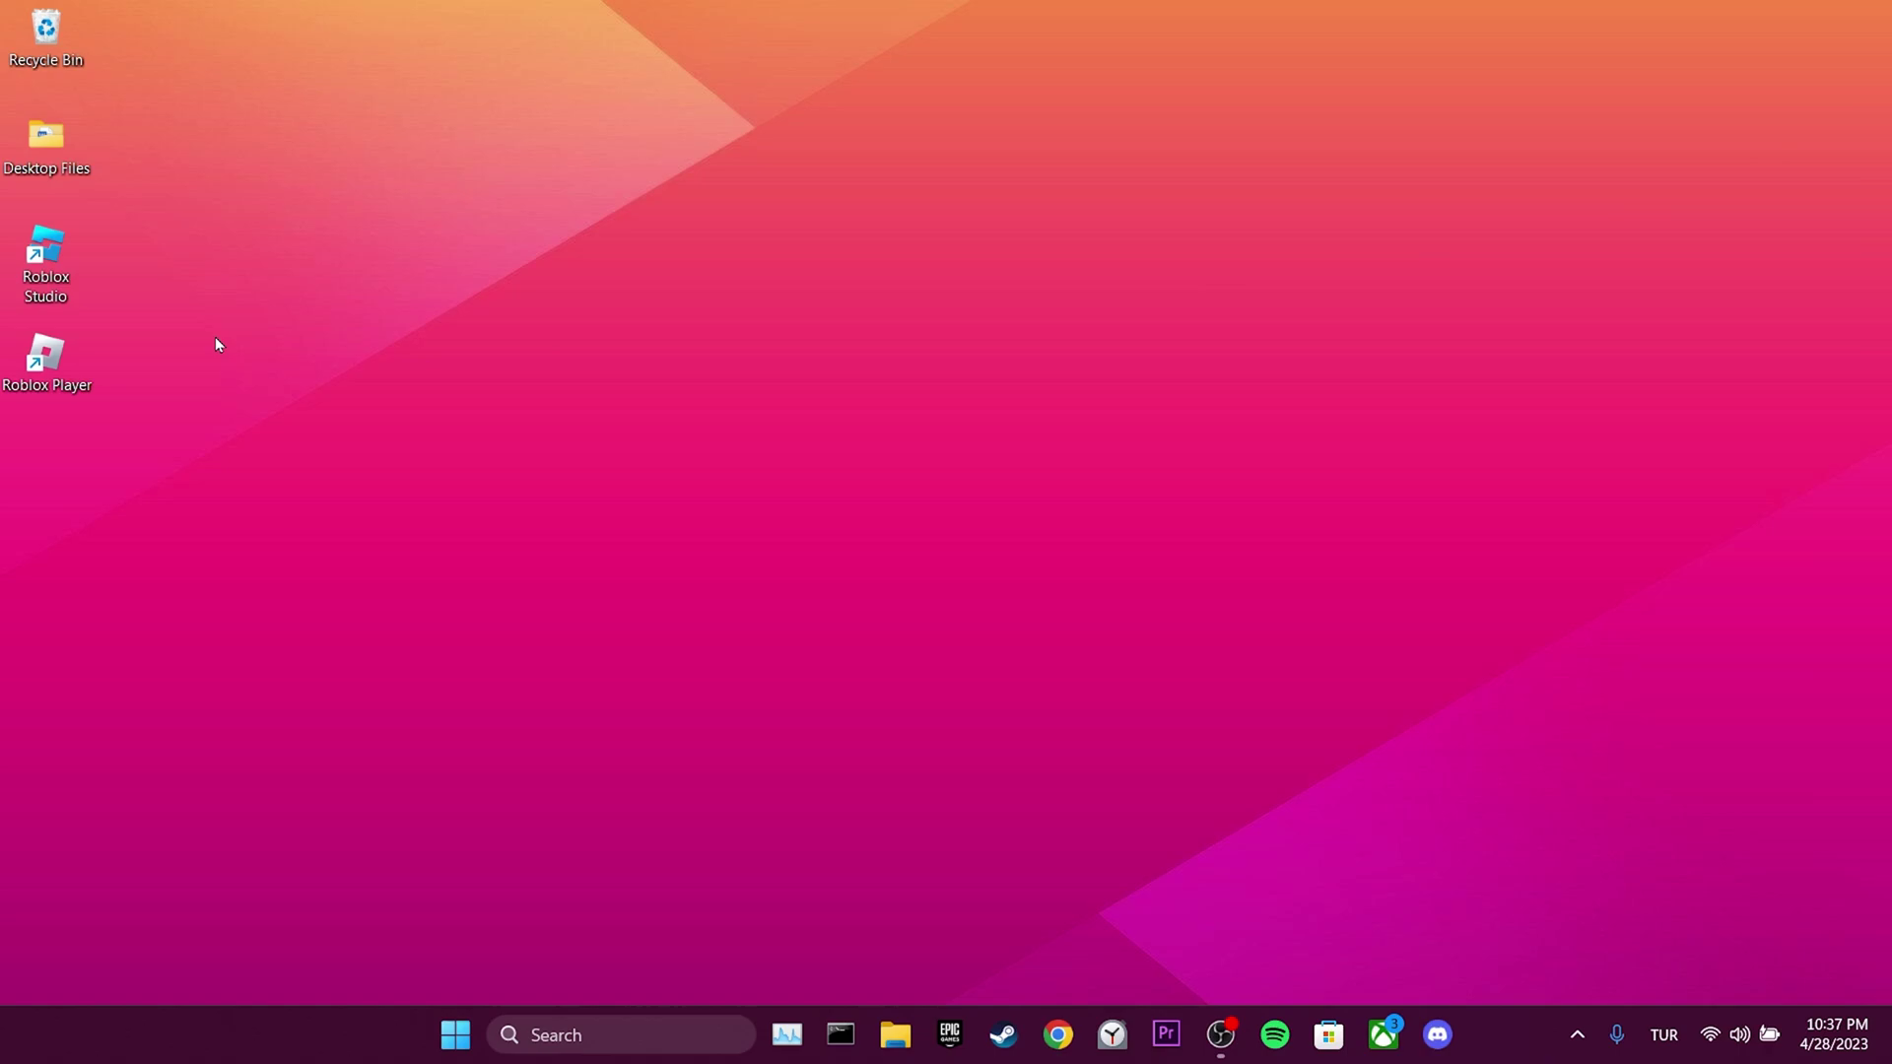
# Check Disable fullscreen optimizations in the Roblox Player shortcut's Compatibility properties and apply.
pyautogui.rightClick(62, 350)
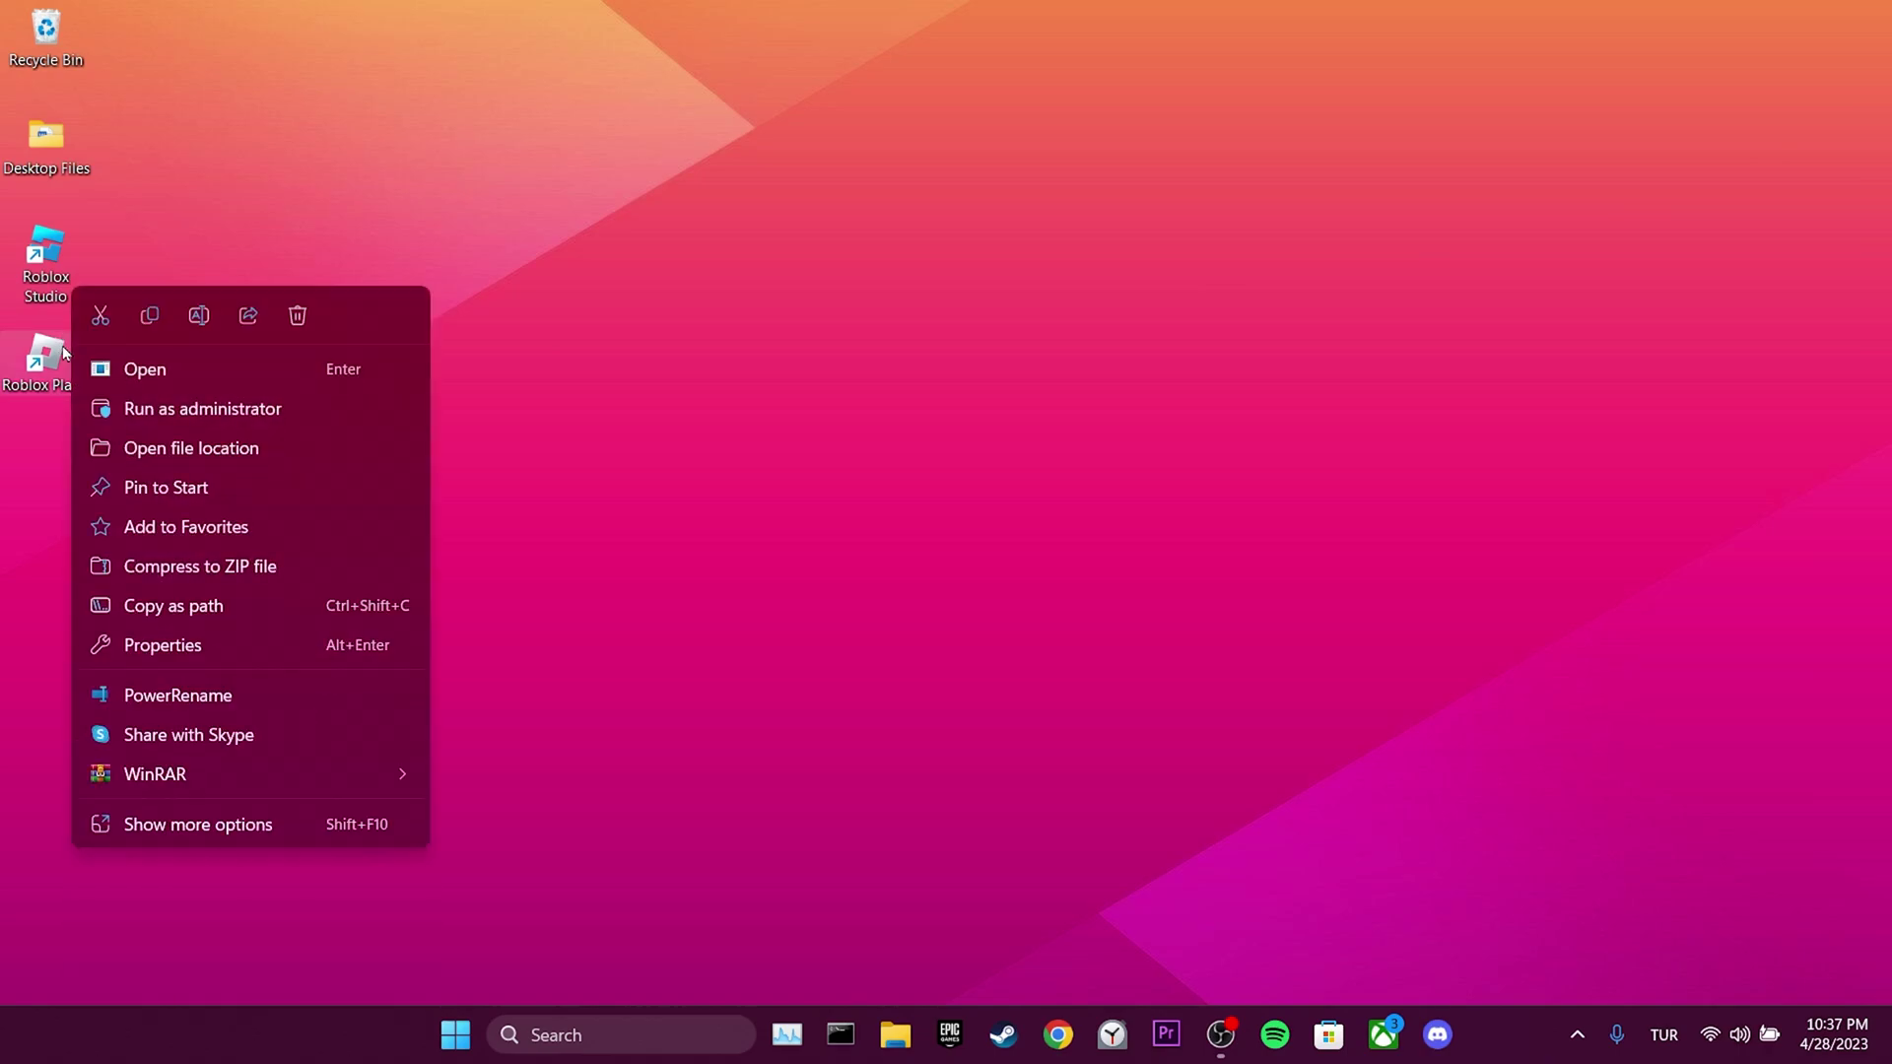
pyautogui.click(176, 645)
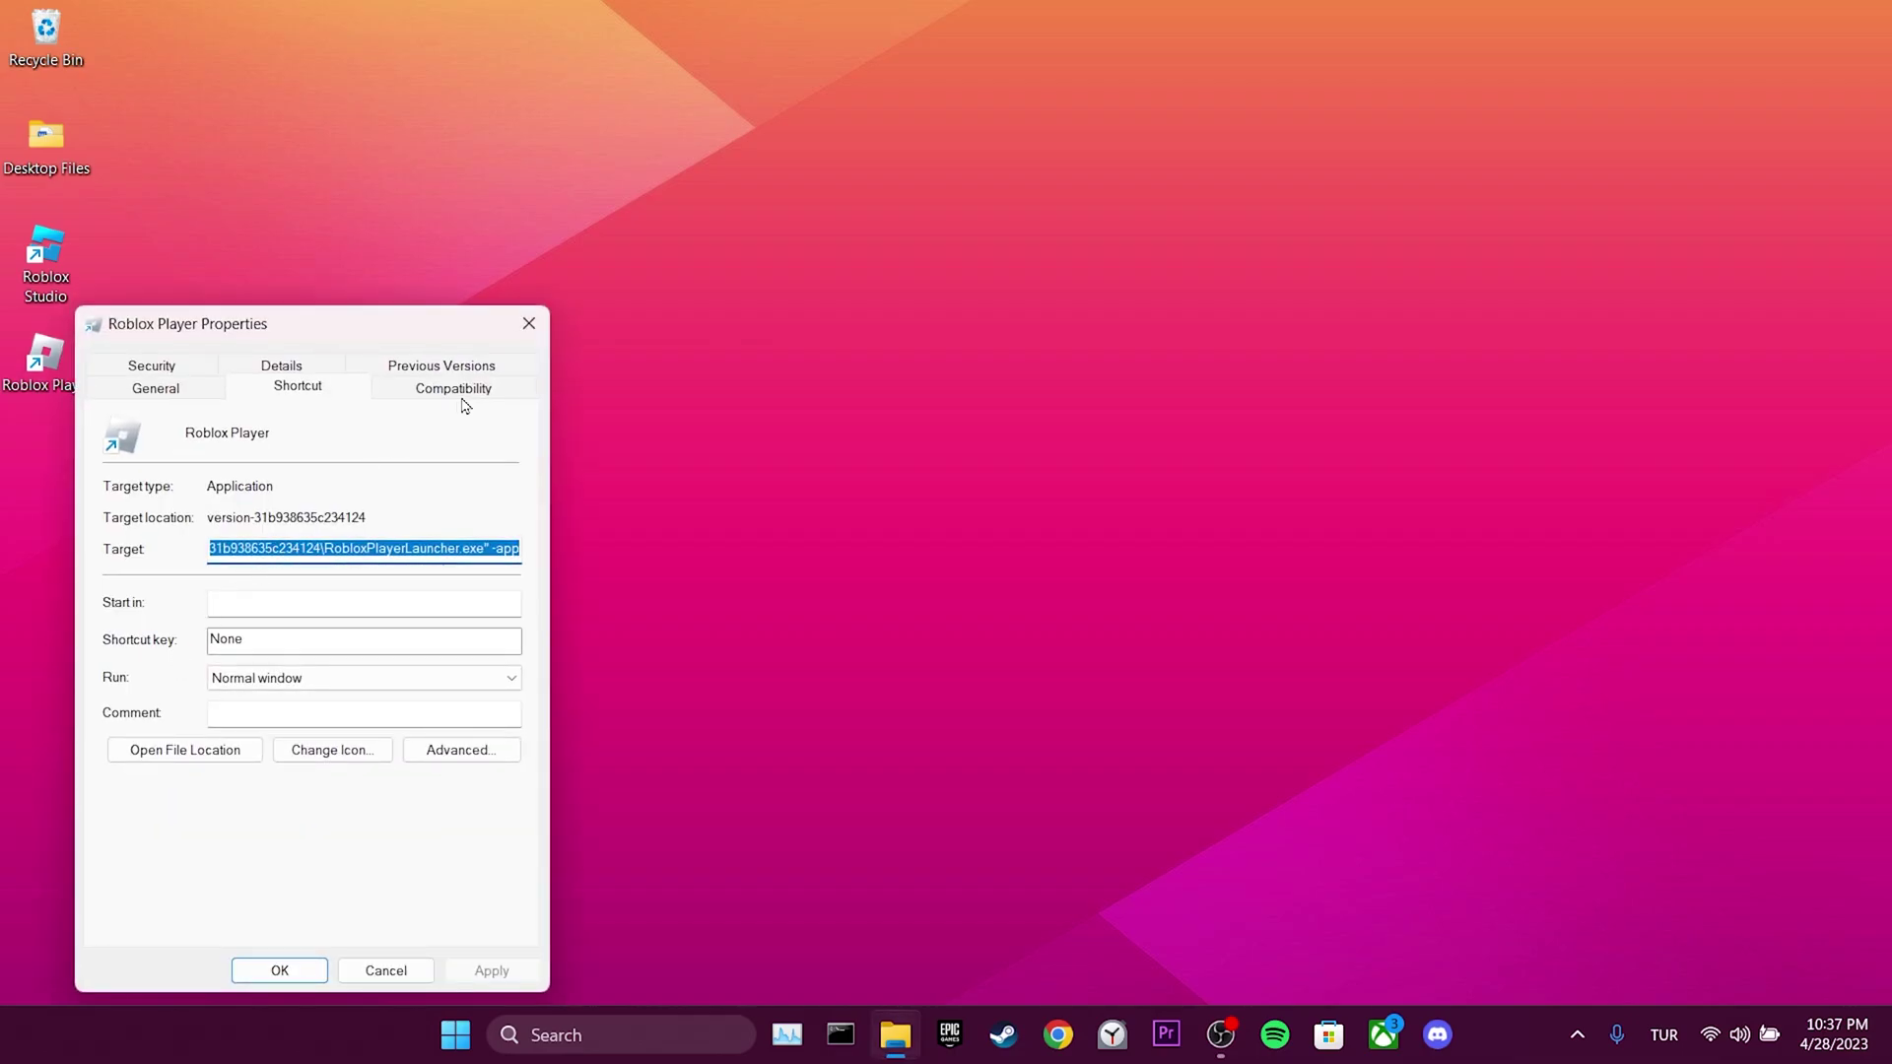
pyautogui.click(464, 397)
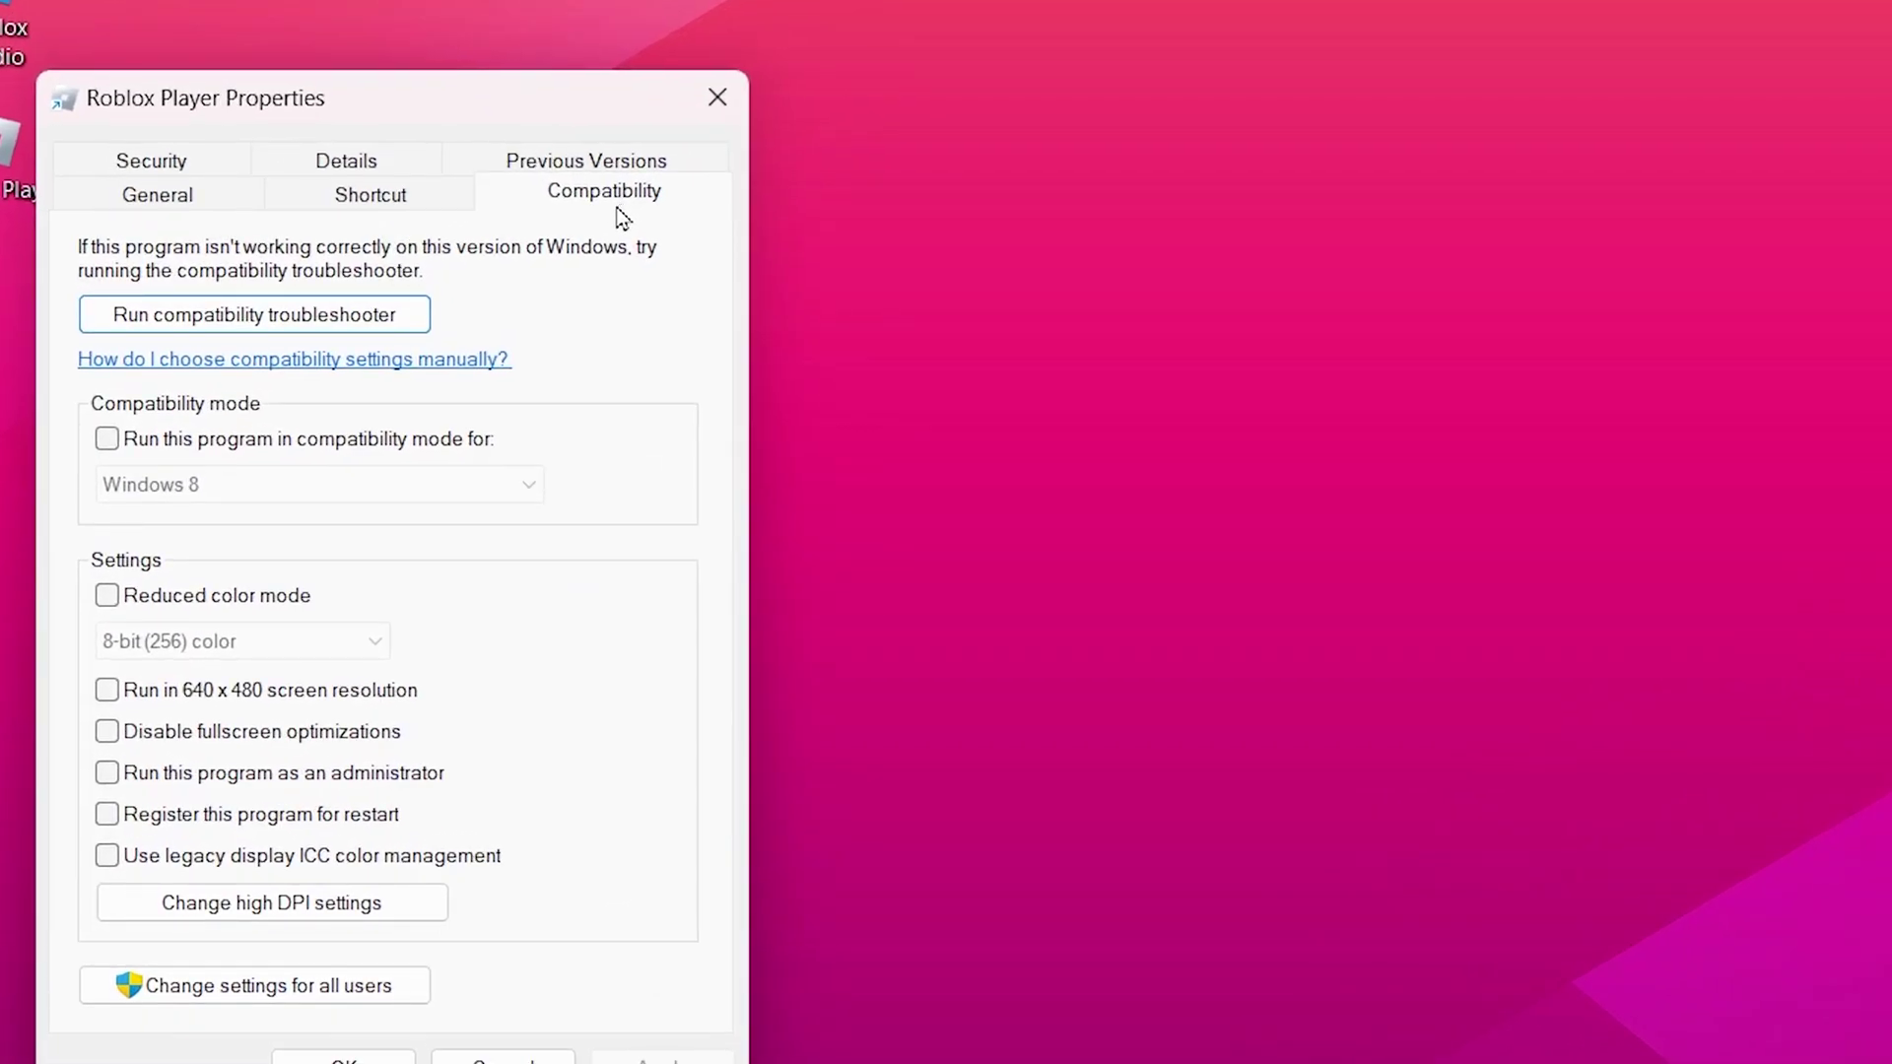
pyautogui.click(107, 732)
pyautogui.click(107, 774)
pyautogui.click(109, 774)
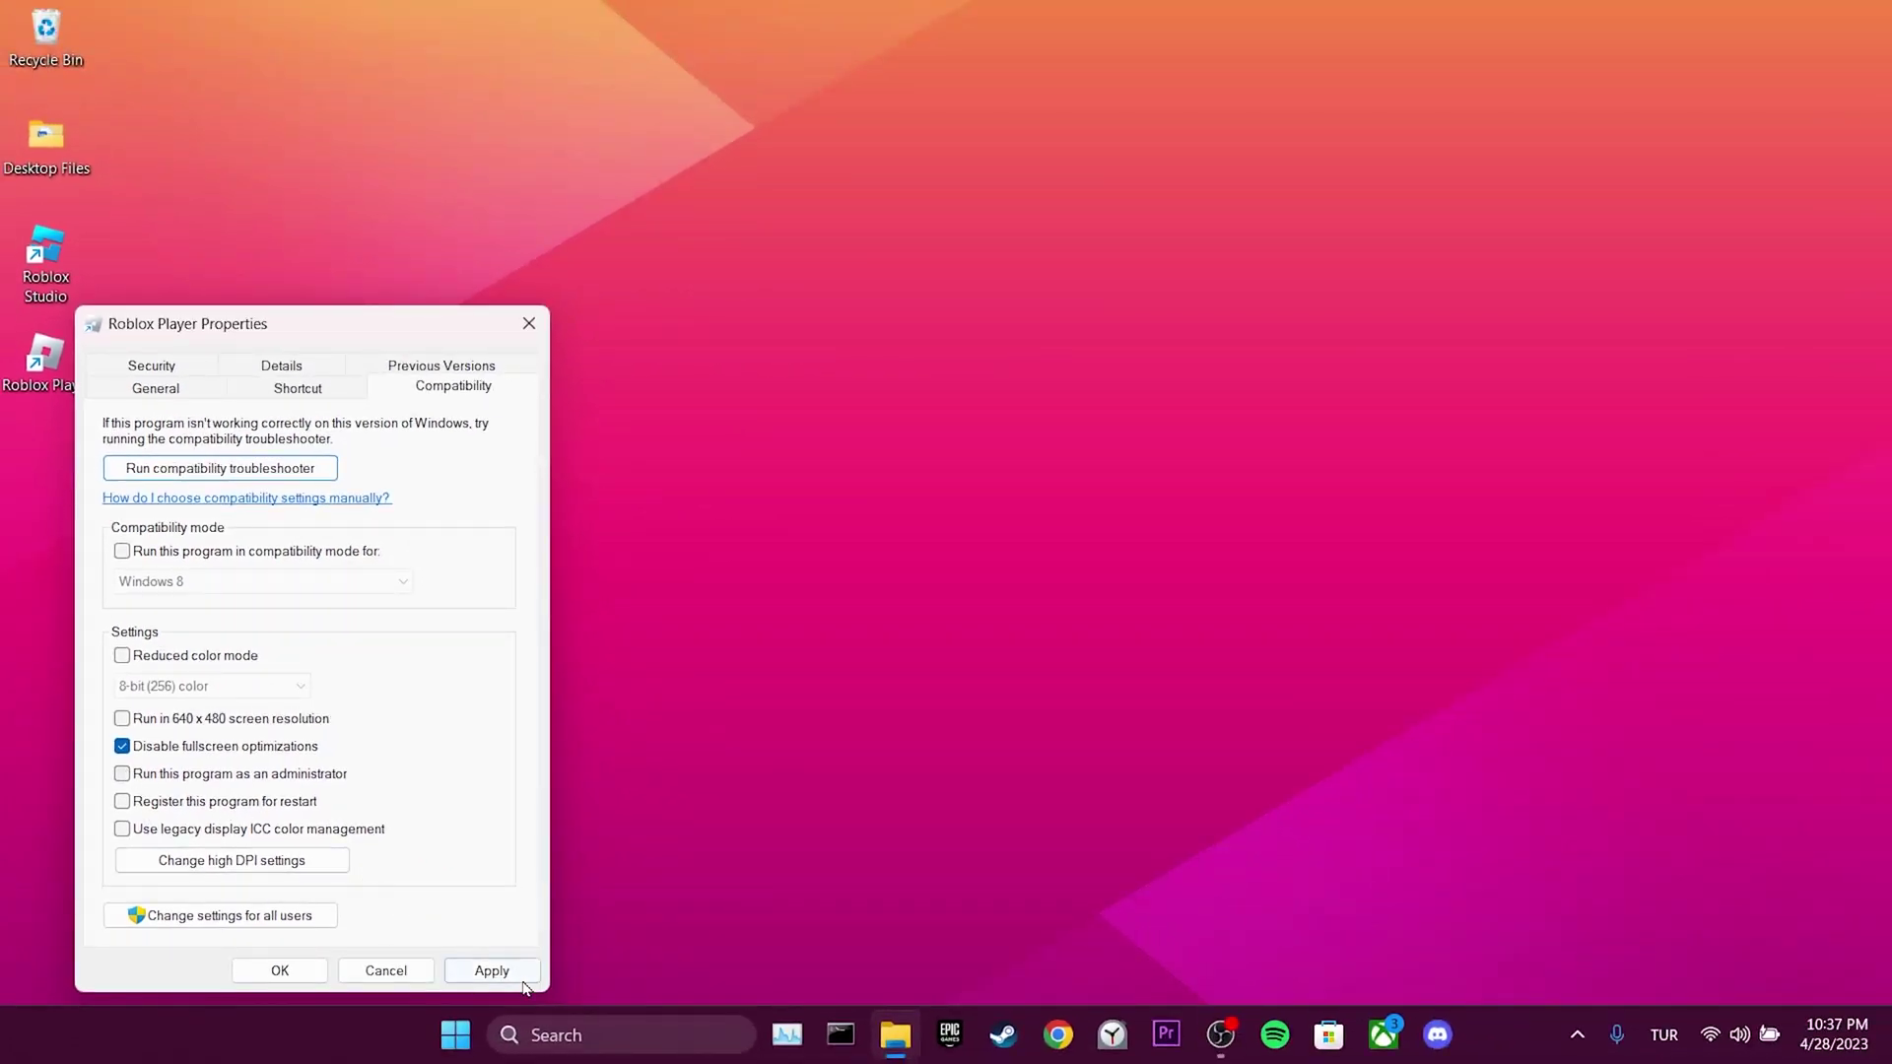
pyautogui.click(518, 976)
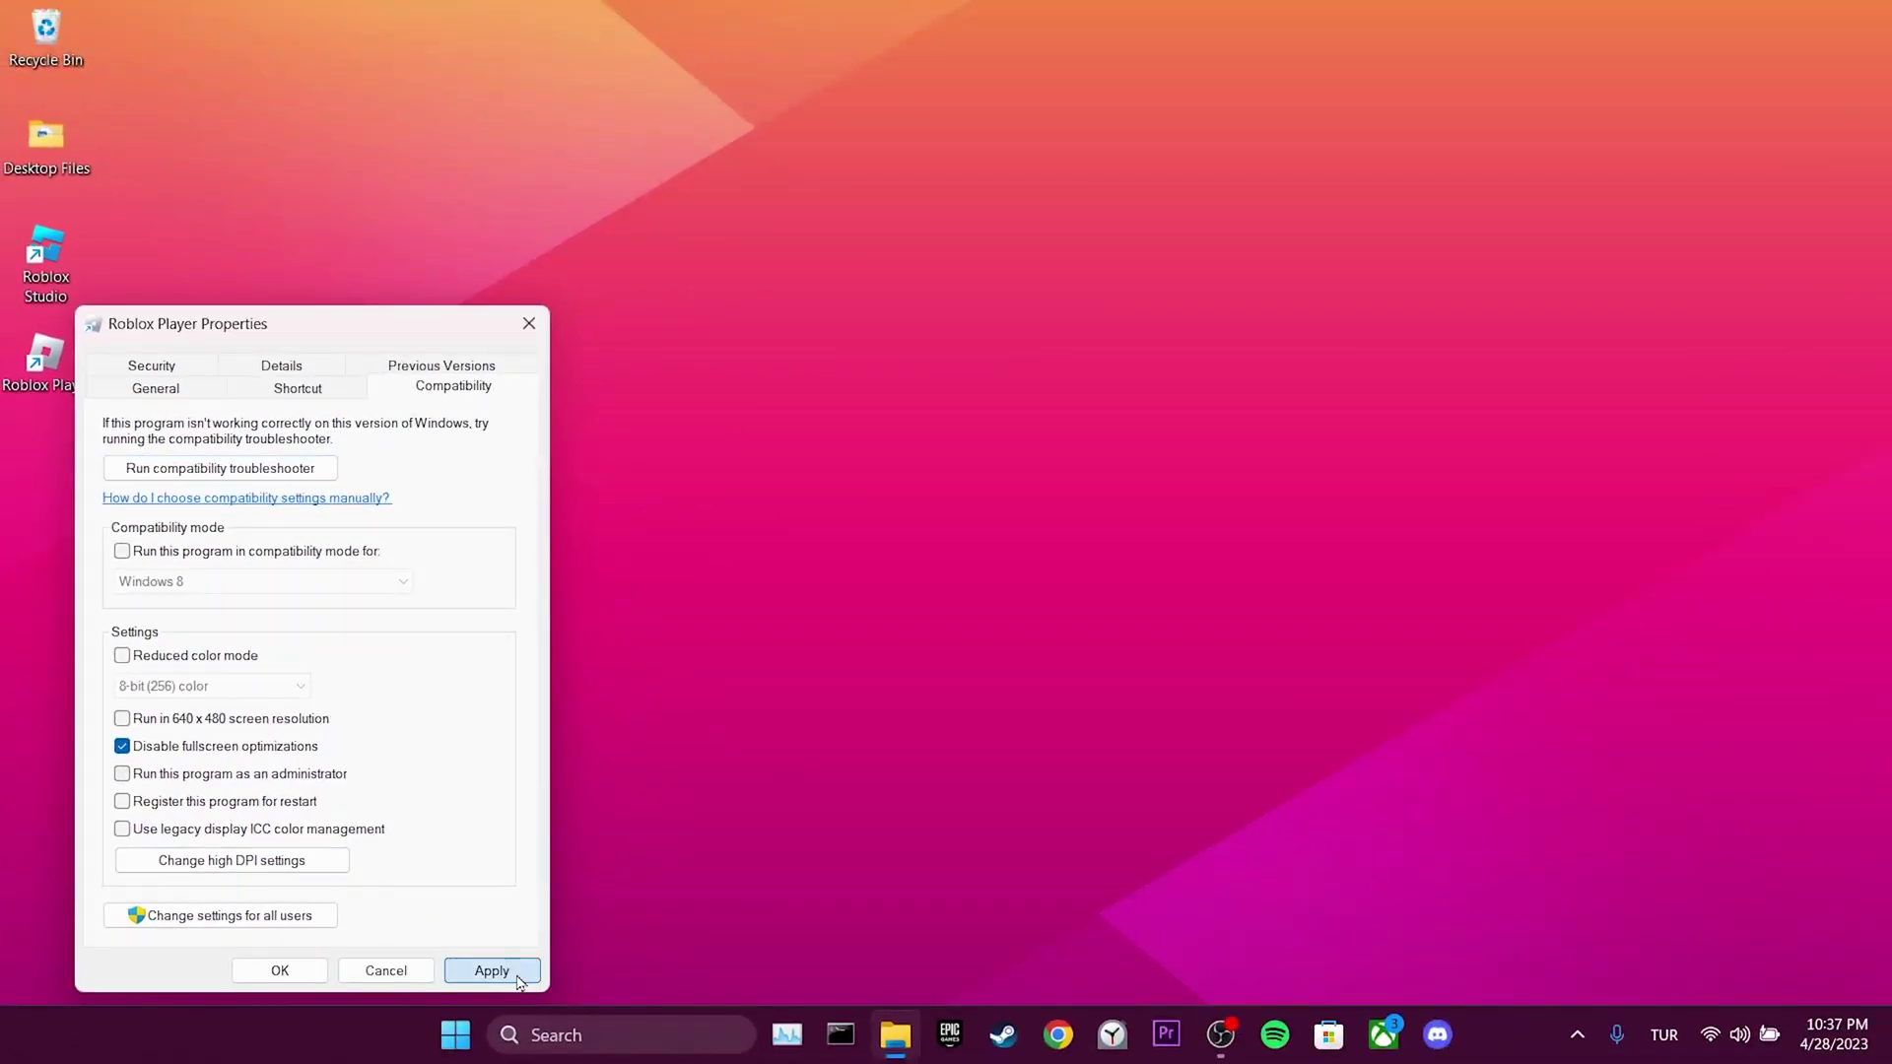
pyautogui.click(279, 969)
pyautogui.click(917, 524)
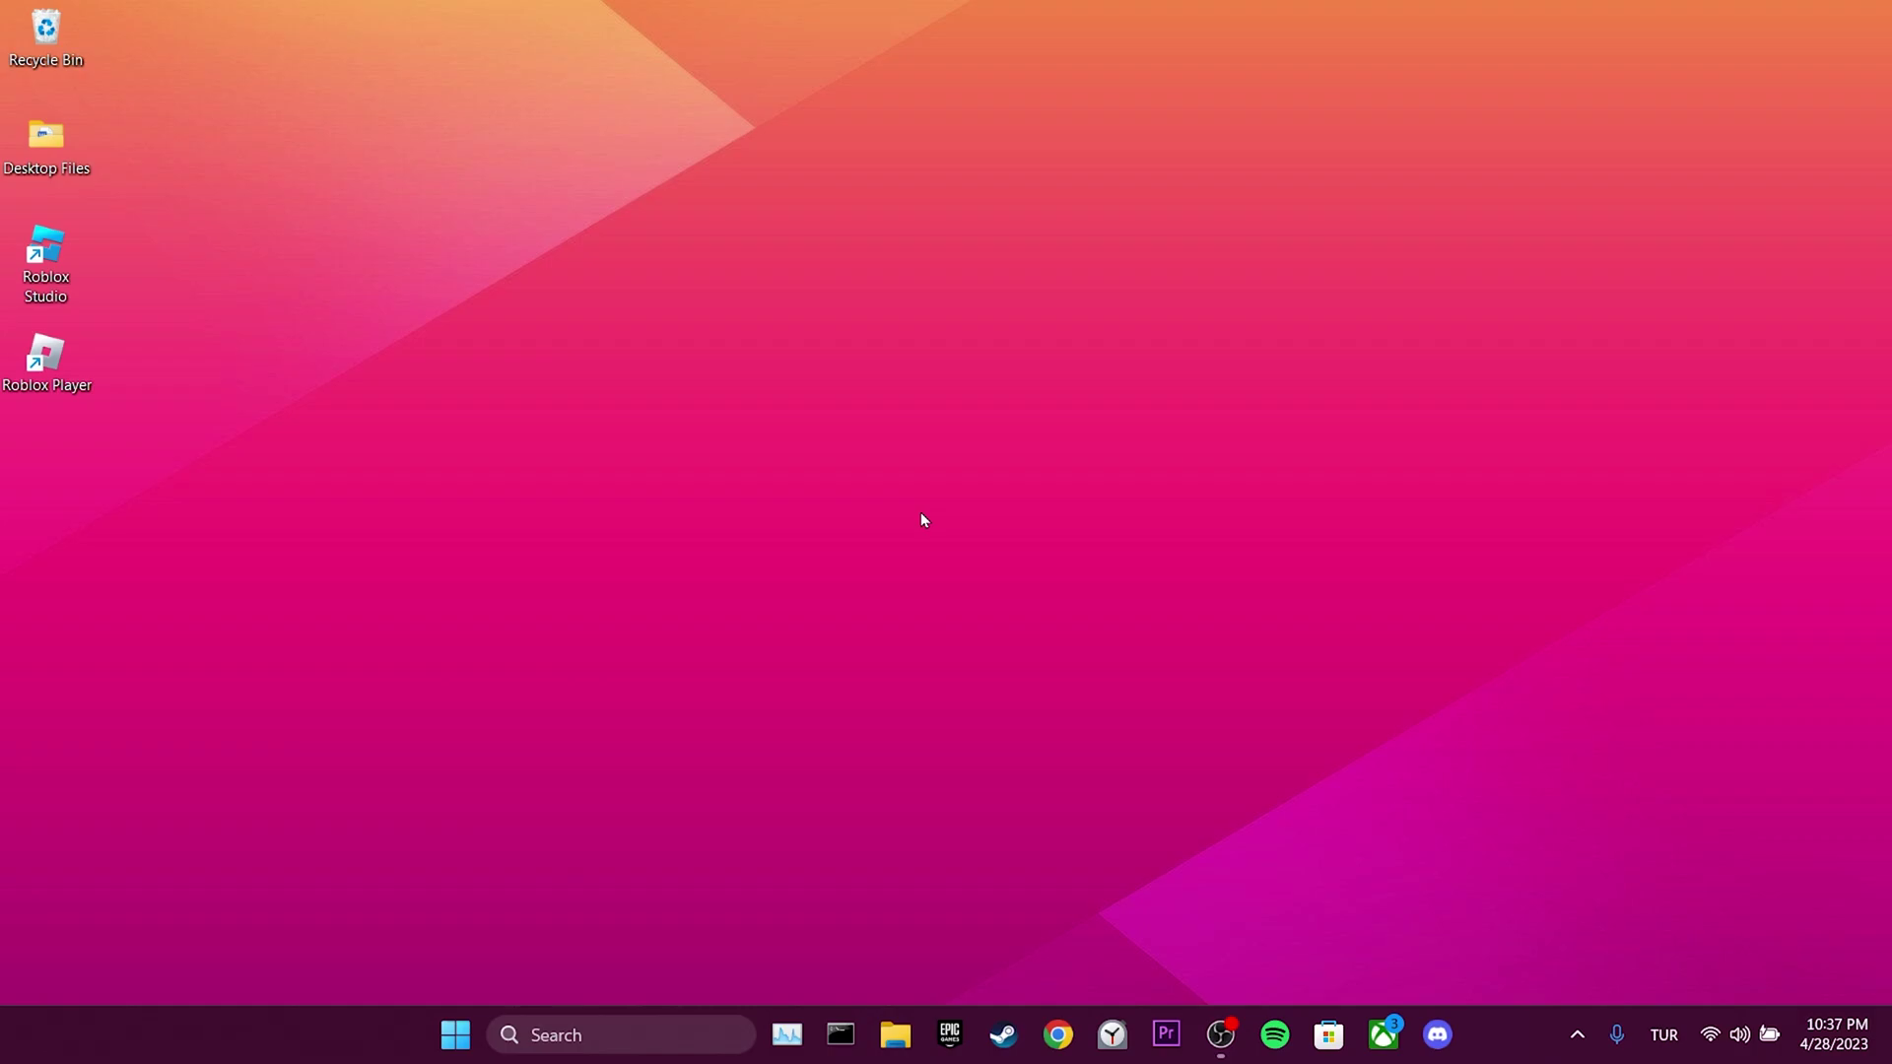